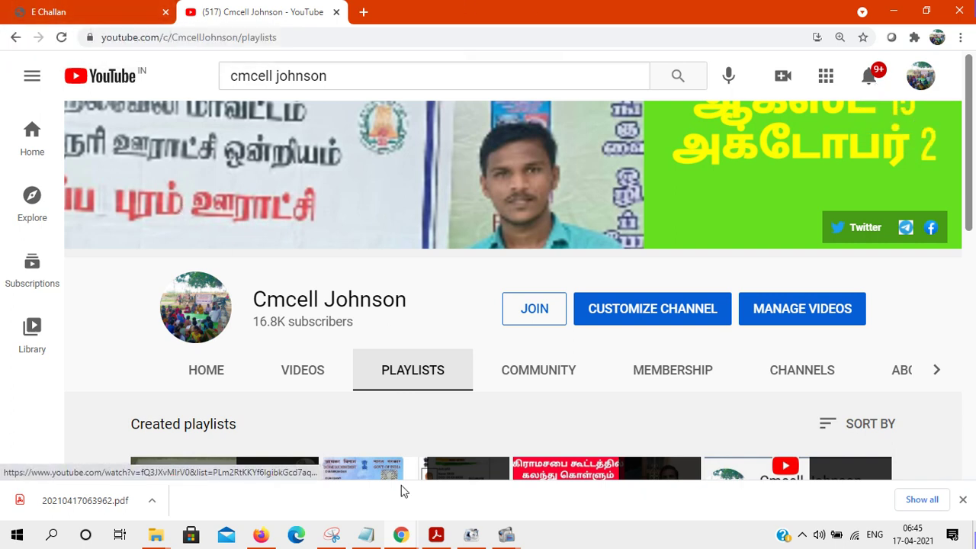
Switch between the e-Challan form and the YouTube channel, scrolling through its created playlists
click(260, 534)
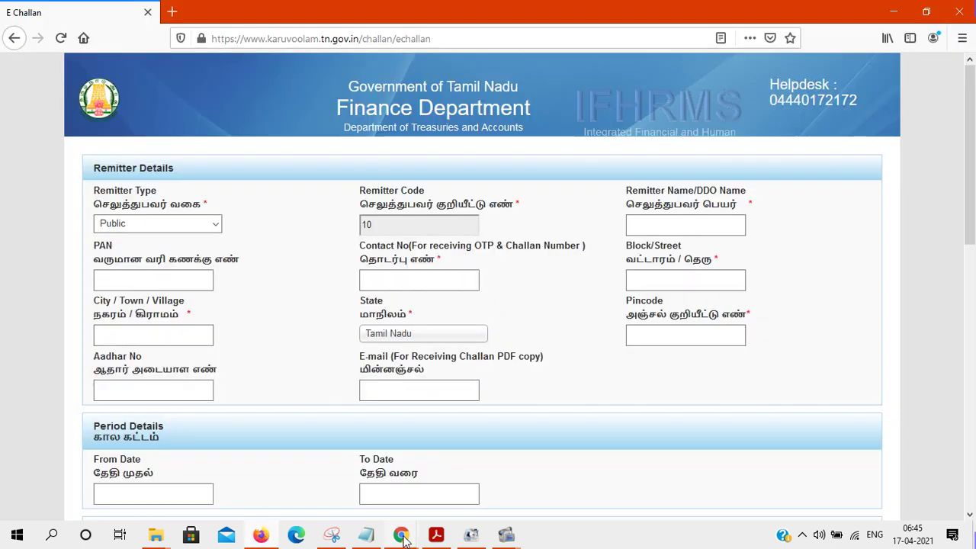
mouse_move(404, 539)
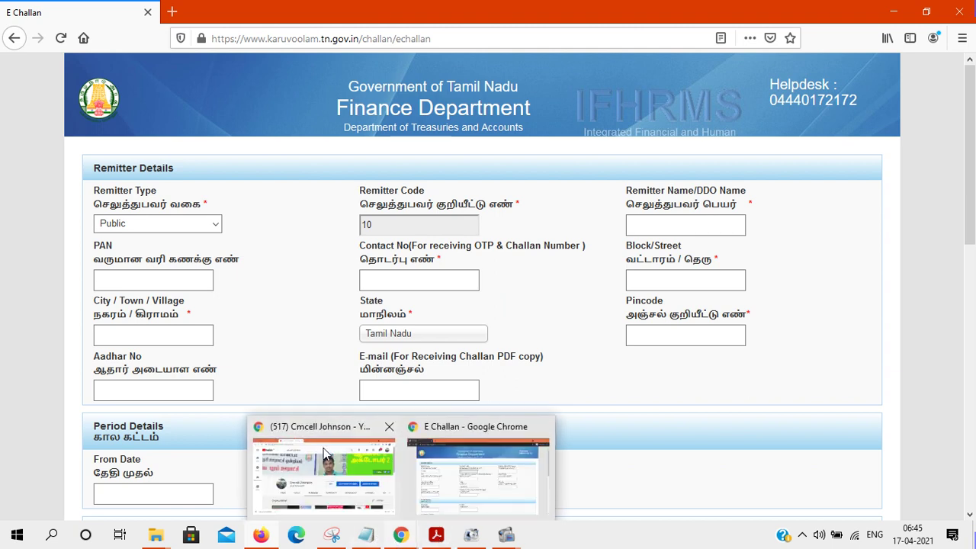
click(324, 449)
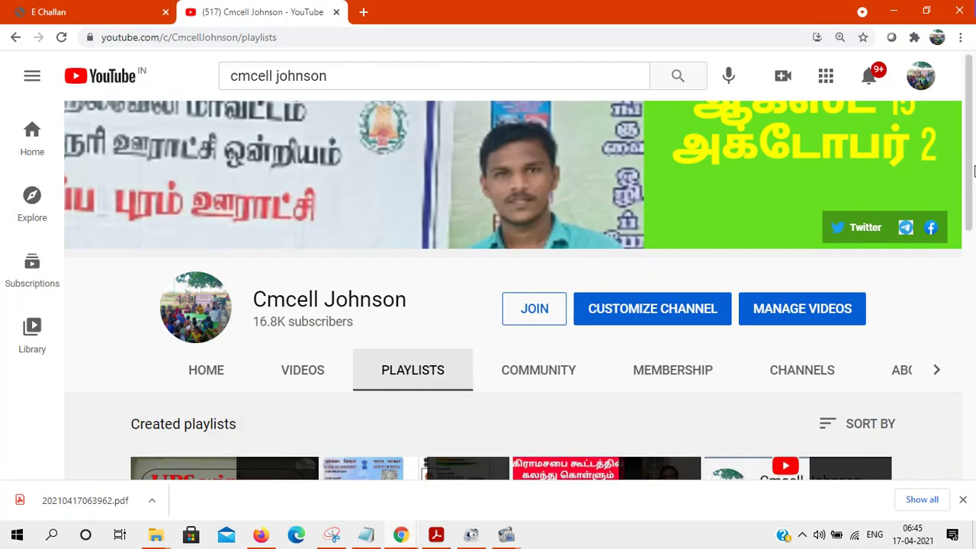
drag(970, 174, 975, 281)
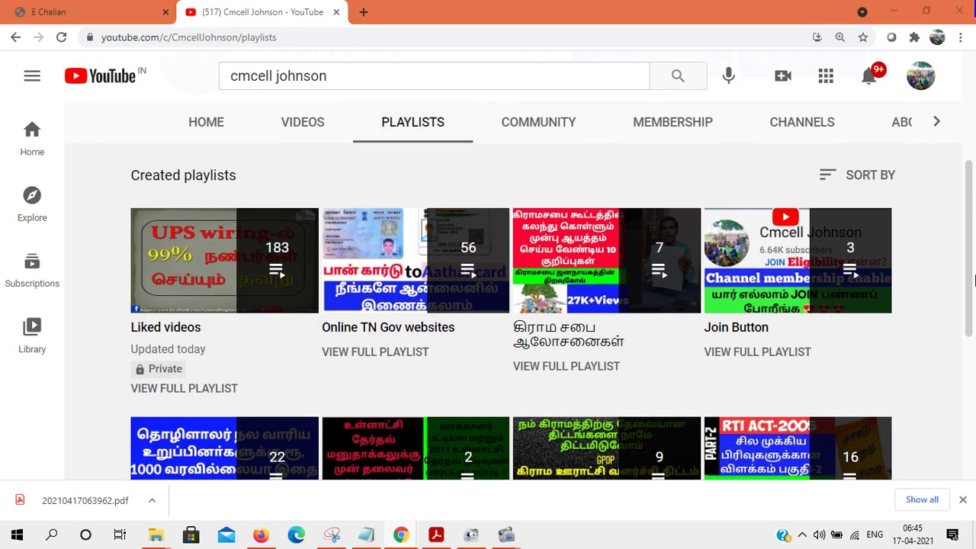
drag(974, 280, 973, 329)
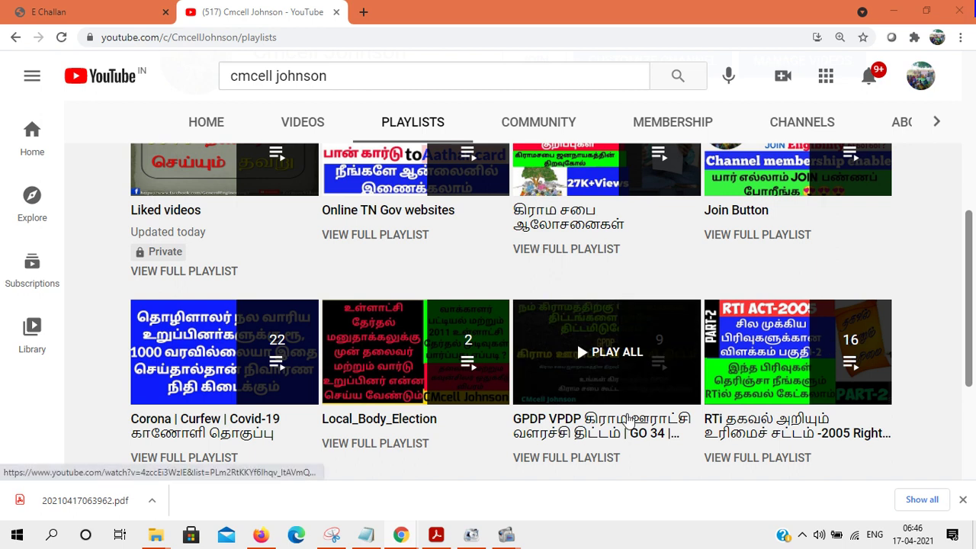
click(260, 534)
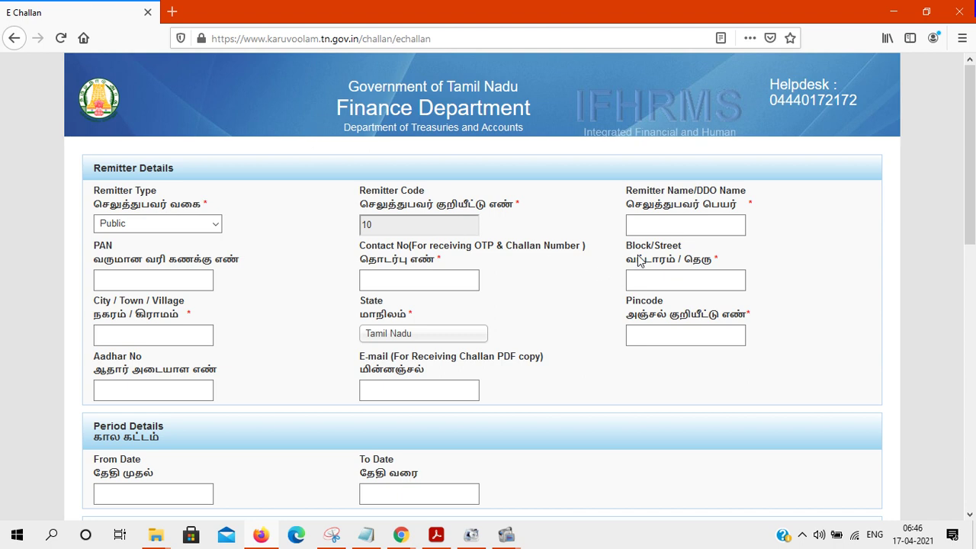
Keep the remitter type as Public and enter the remitter's name and contact number
click(168, 228)
click(167, 228)
click(680, 228)
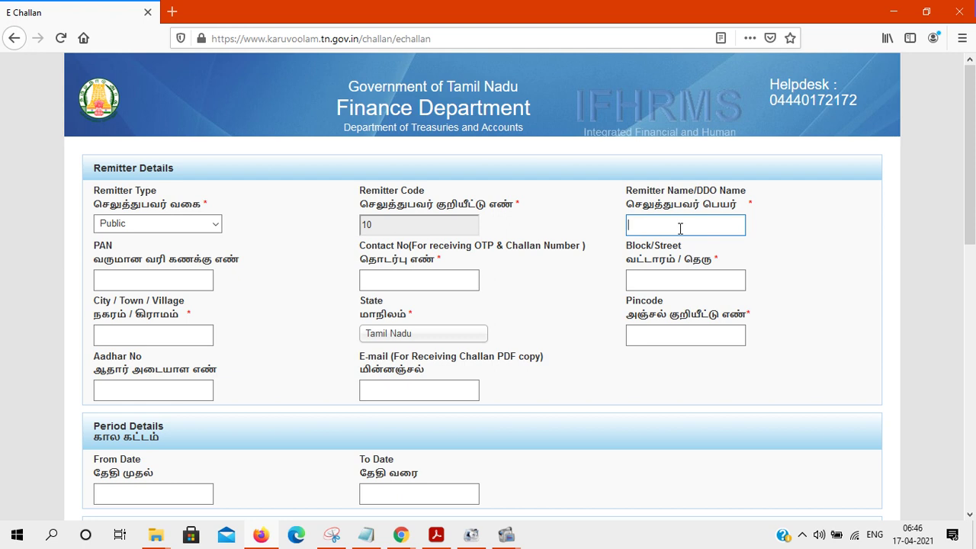
text(Johnson)
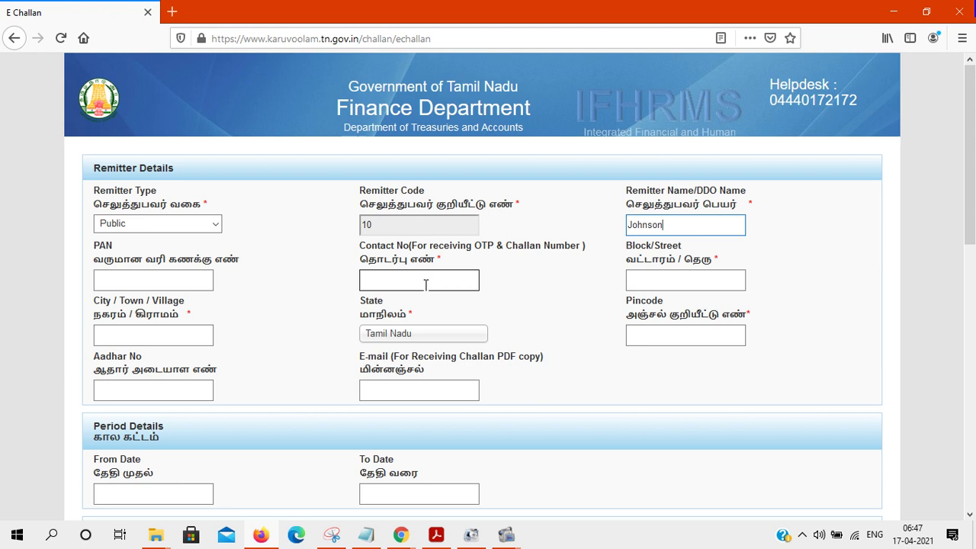
click(425, 285)
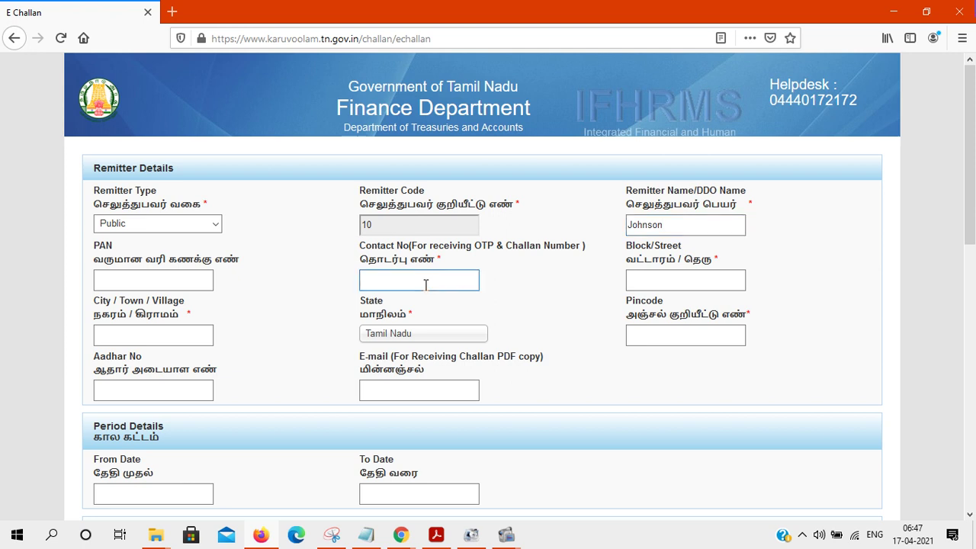
Fill in the remitter's street, city/town/village and pincode fields
click(682, 282)
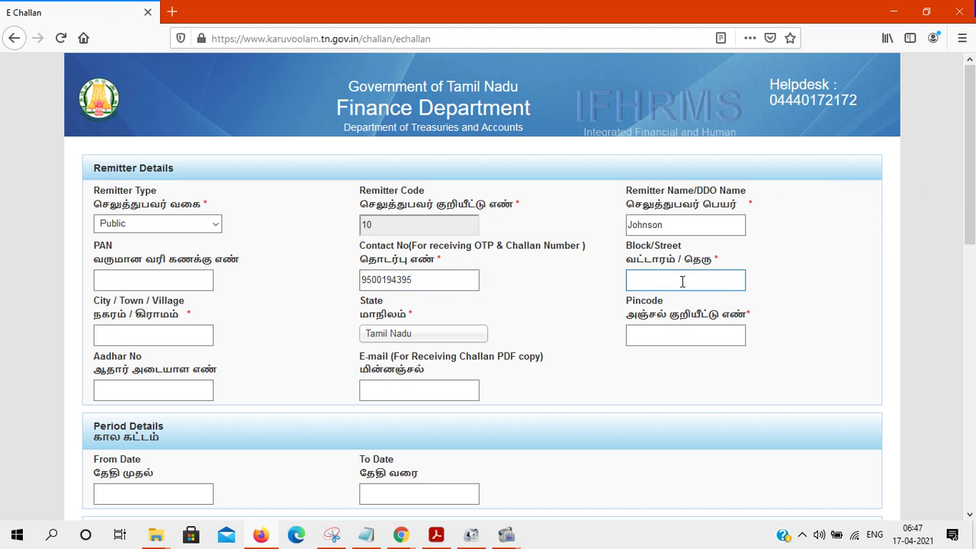
text(Middle street)
click(170, 339)
text(A)
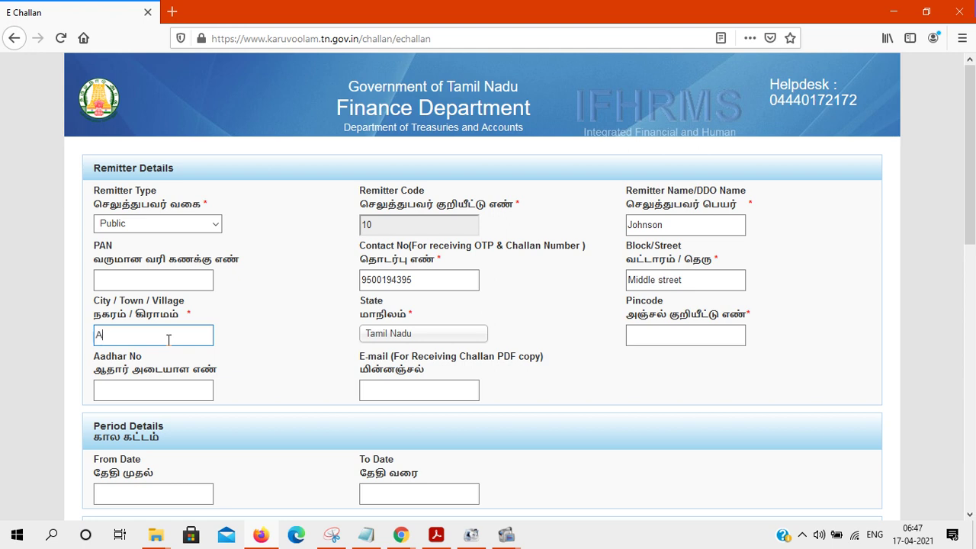
text(lgappapuram)
click(655, 336)
text(6)
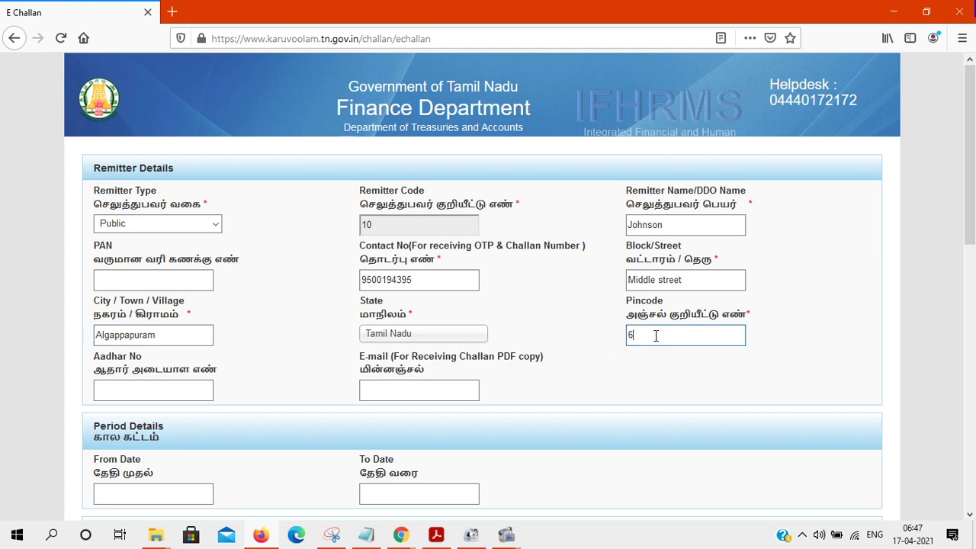
text(27652)
scroll(968, 236, down, 3)
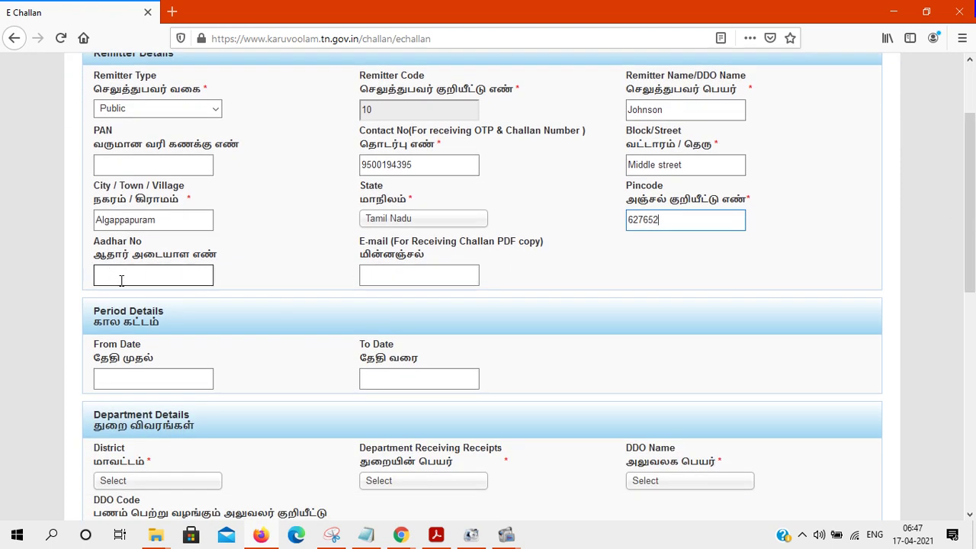
click(409, 271)
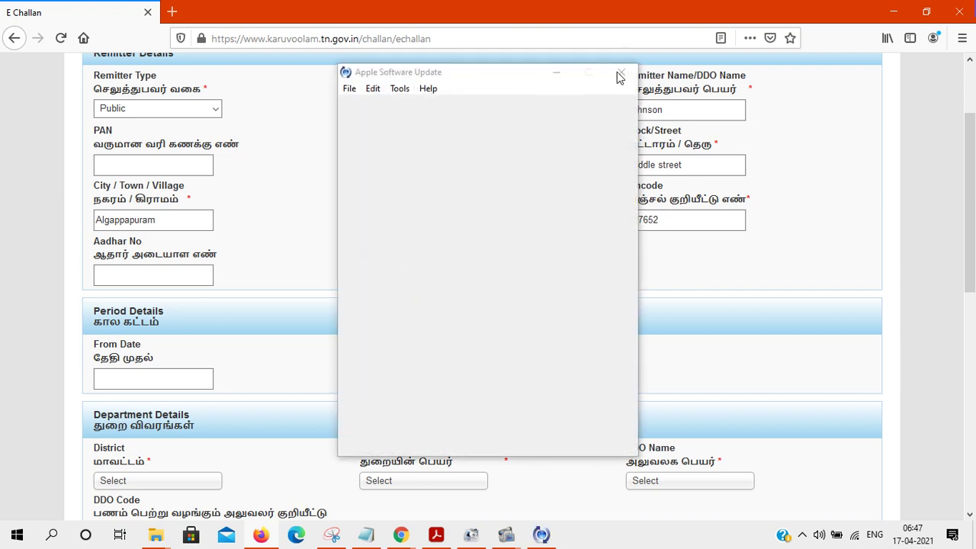
click(622, 74)
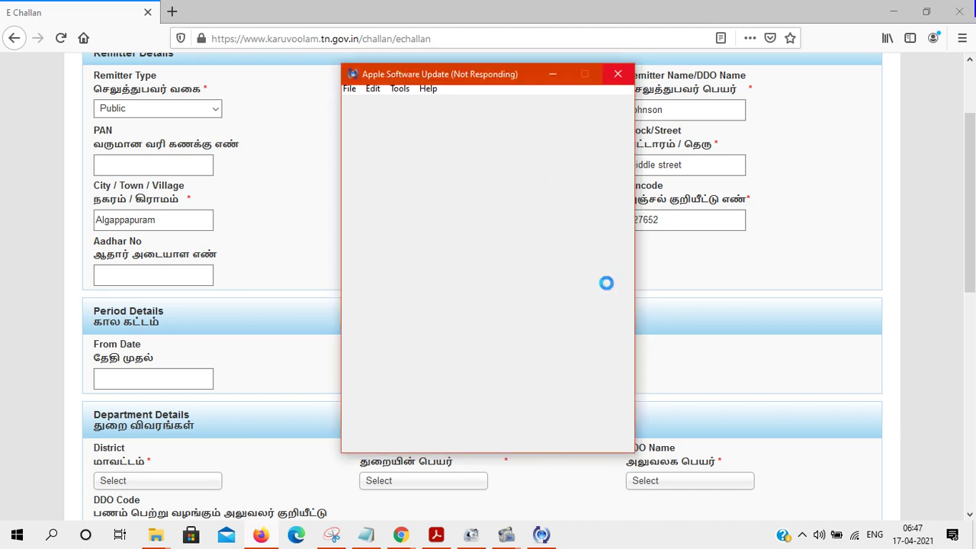
click(546, 535)
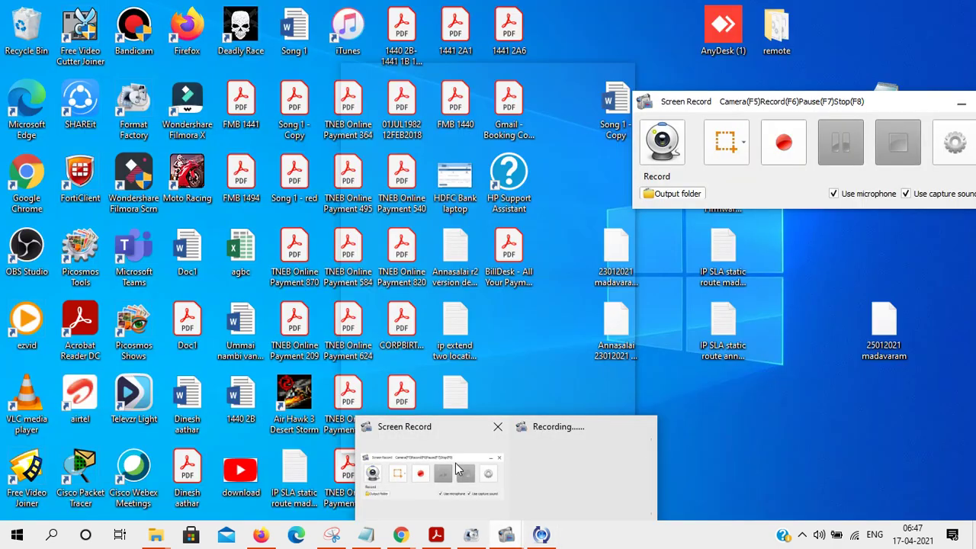
click(438, 467)
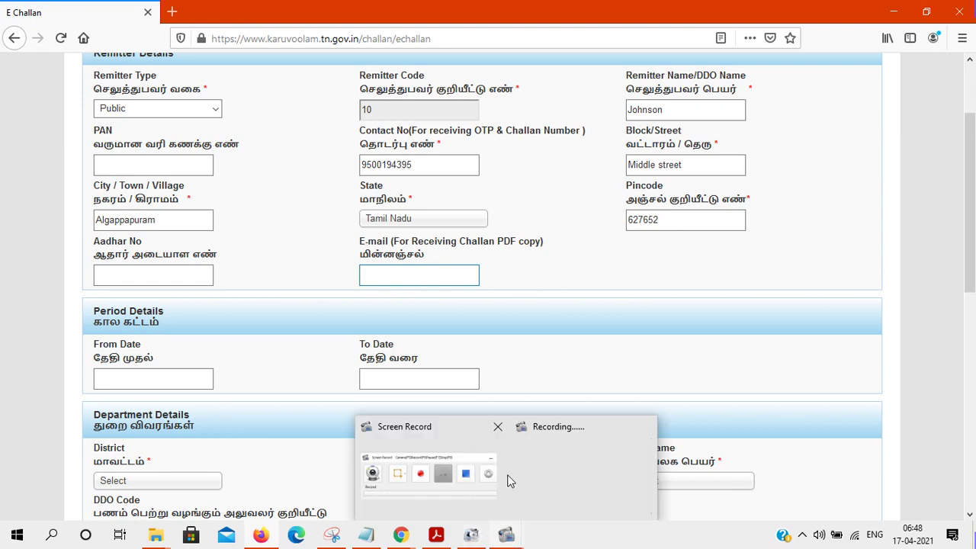
scroll(521, 228, down, 3)
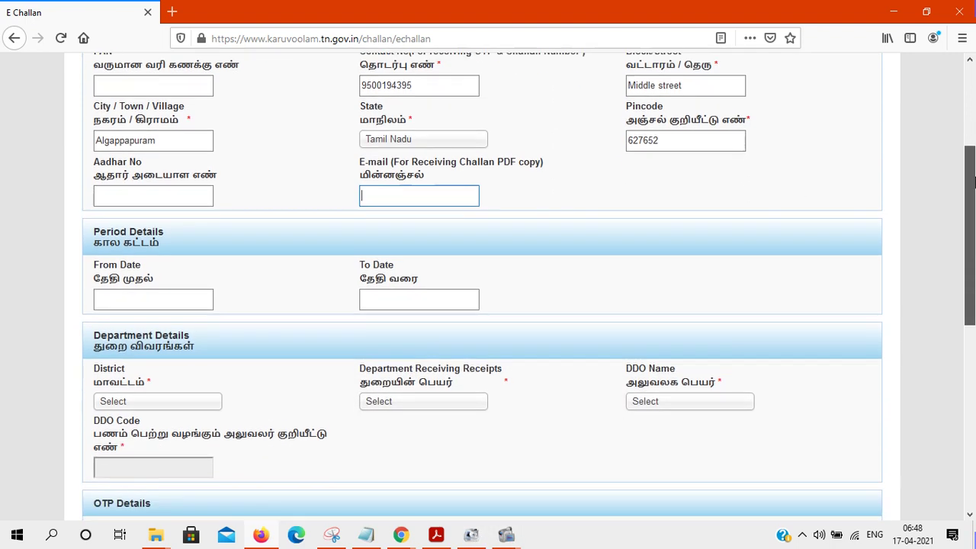
Pick 17/Apr/2021 as the From Date in the calendar, then open the District list
click(158, 267)
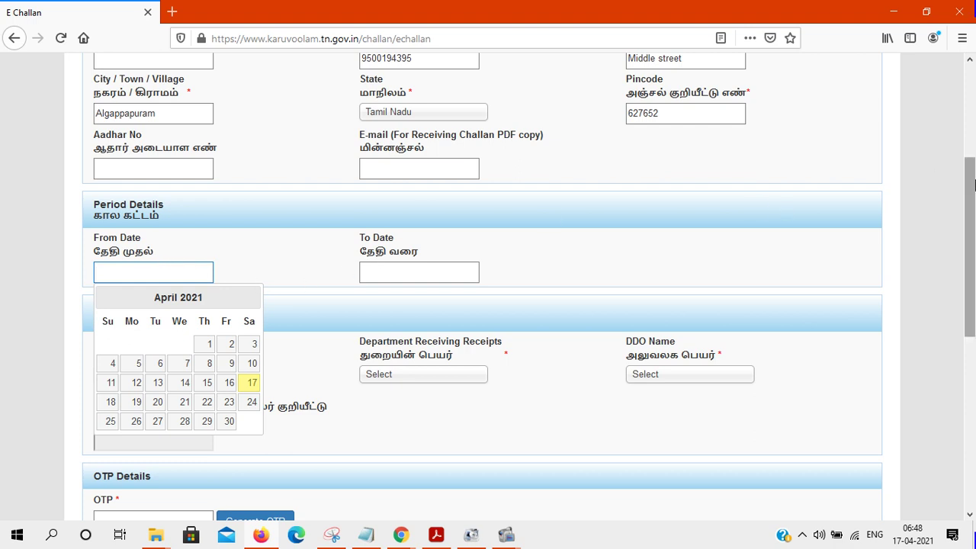
click(253, 385)
scroll(972, 242, down, 3)
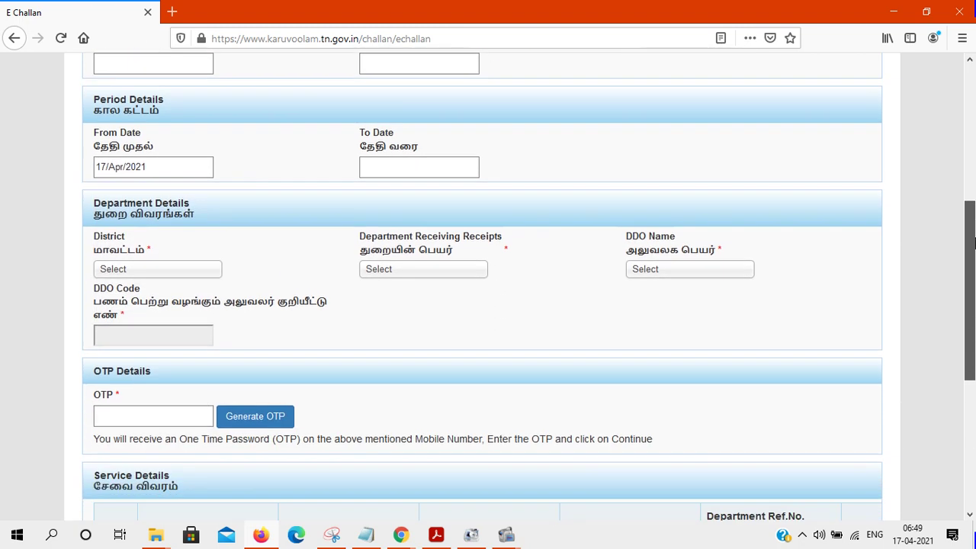
click(177, 276)
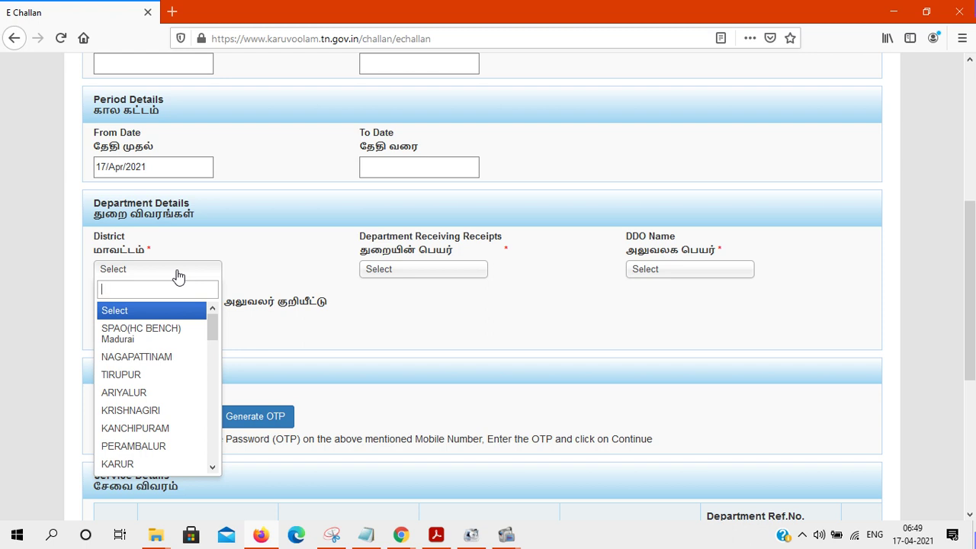
Set the district to PAO (Chennai Secretriat) and the receiving department to 03501 - Secretariat
text(che)
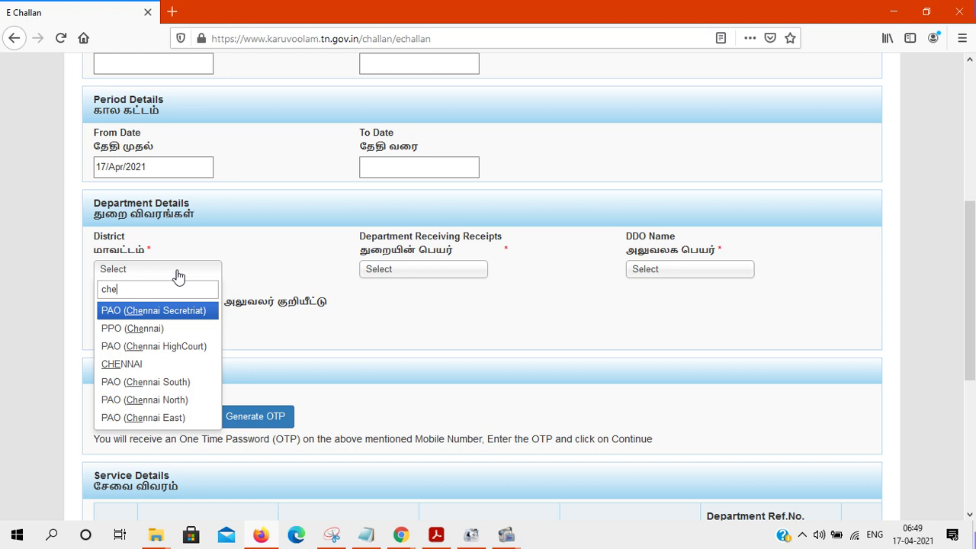
click(196, 313)
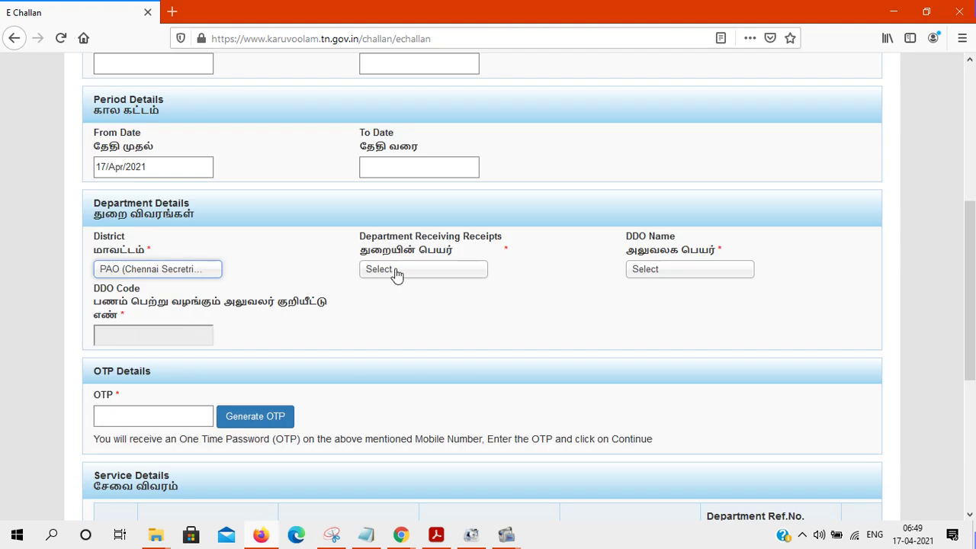
click(441, 275)
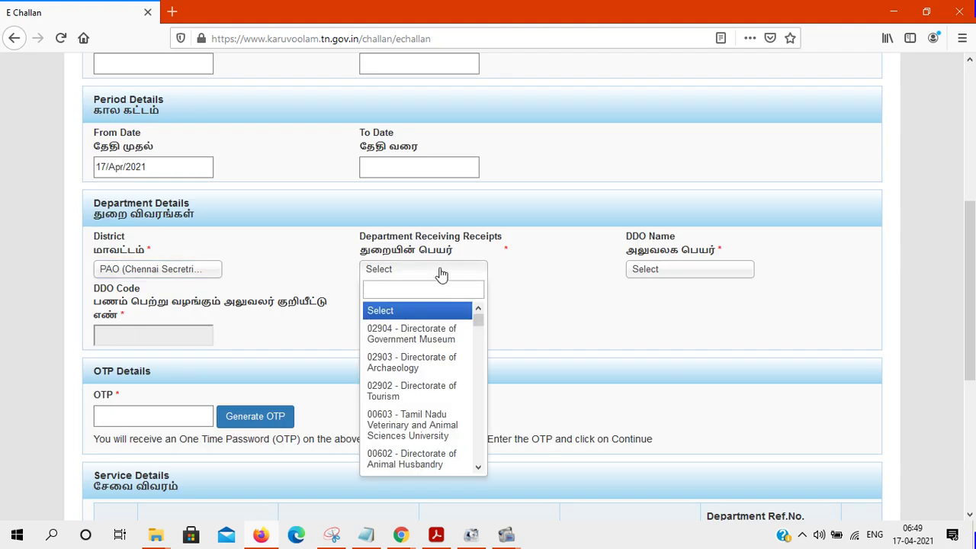
text(0350)
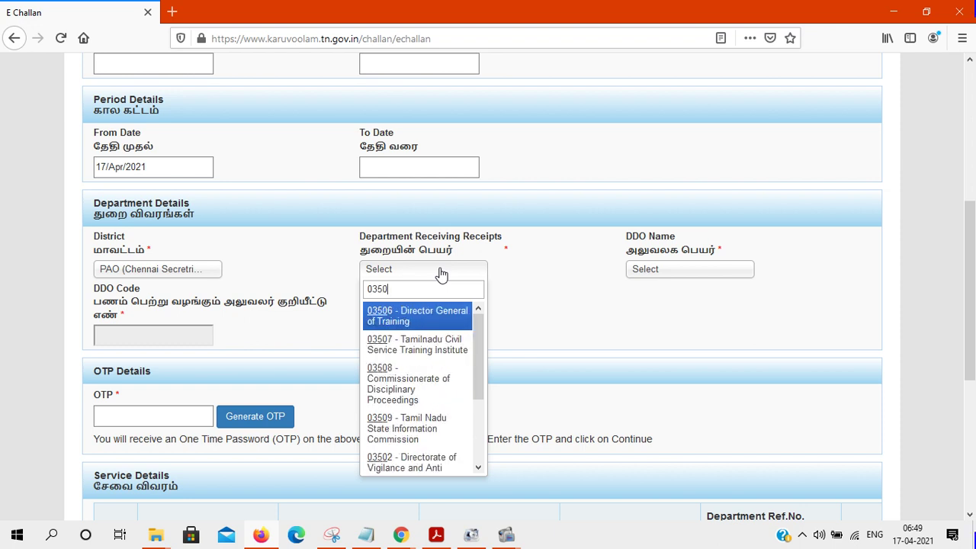
text(1)
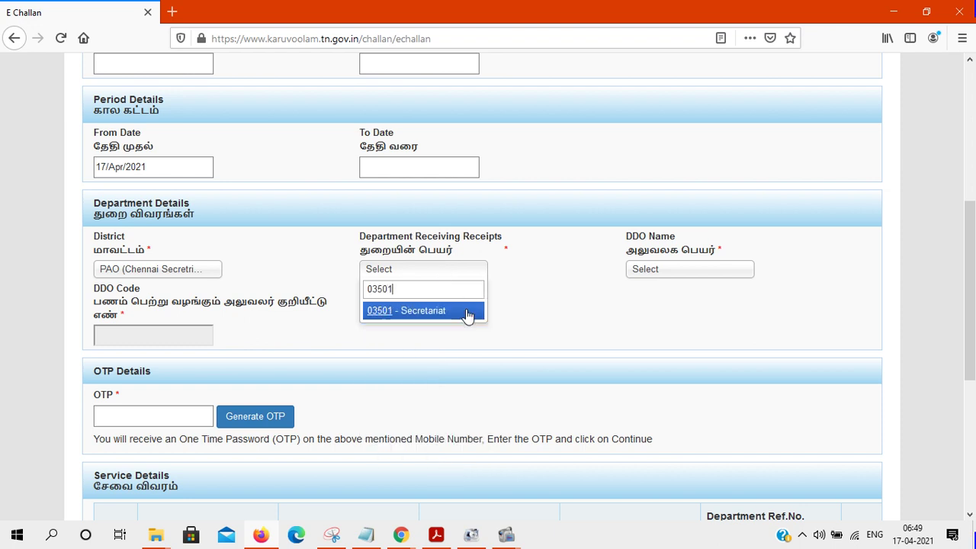
click(467, 311)
Choose the Information Commission's Financial Adviser as DDO and request a mobile OTP
click(672, 273)
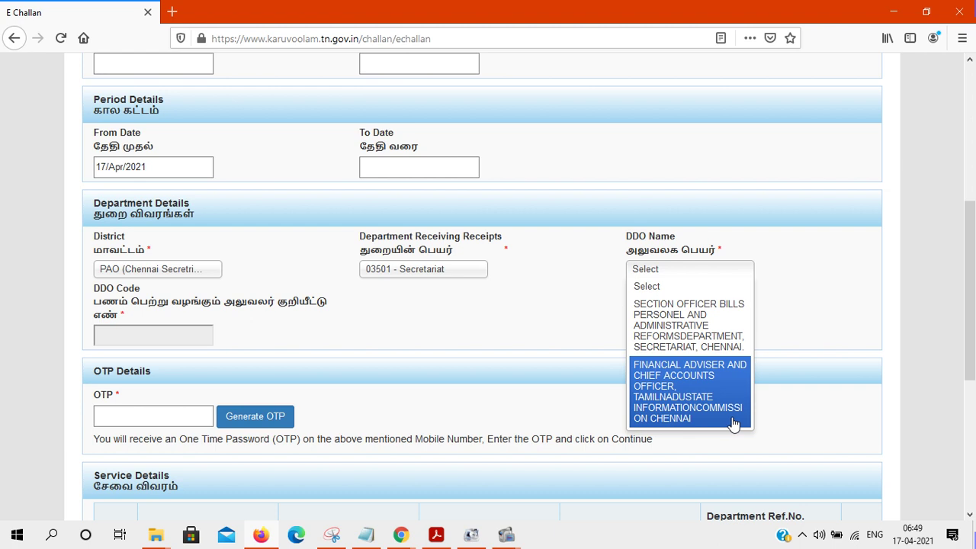
click(716, 413)
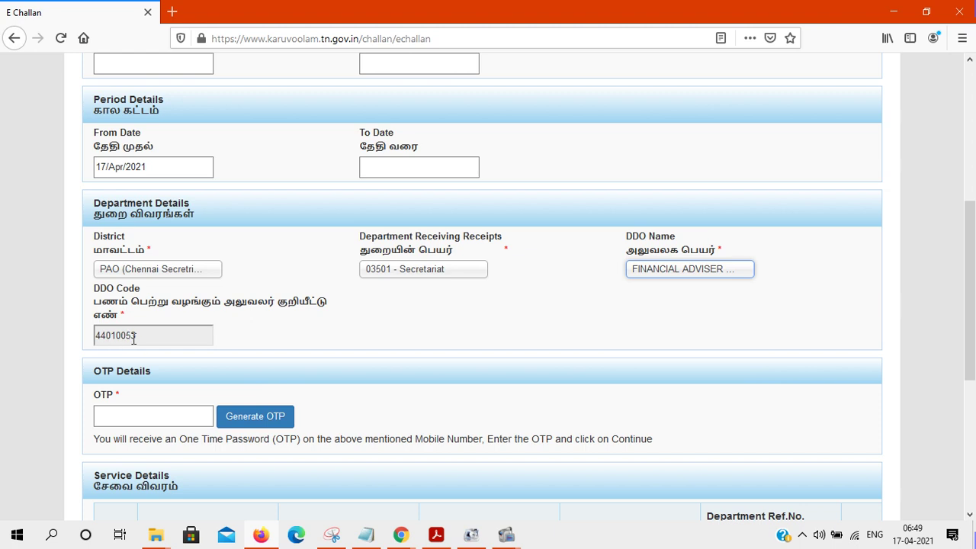
click(268, 425)
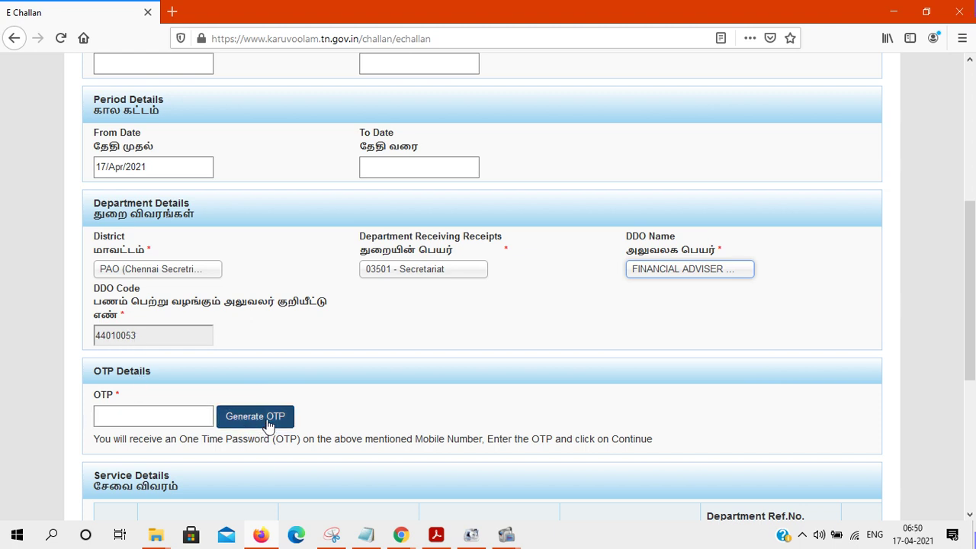
Enter and verify the received mobile OTP, dismiss the success message, and scroll to Service Details
click(146, 414)
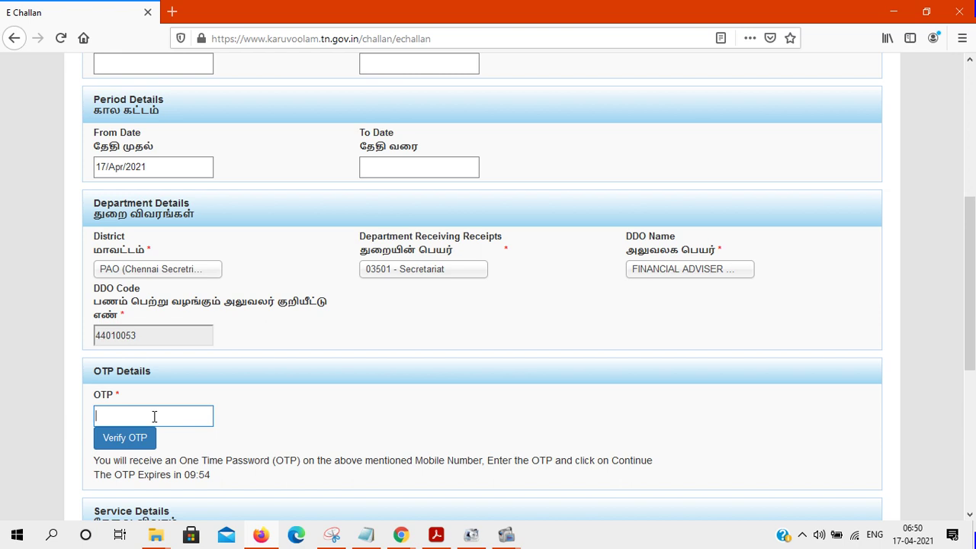
click(125, 439)
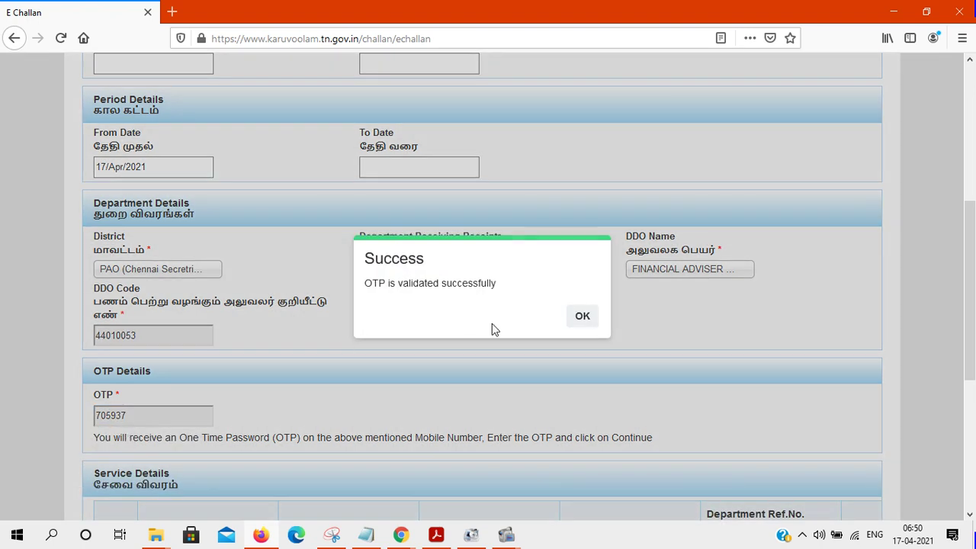
click(583, 316)
scroll(895, 224, up, 5)
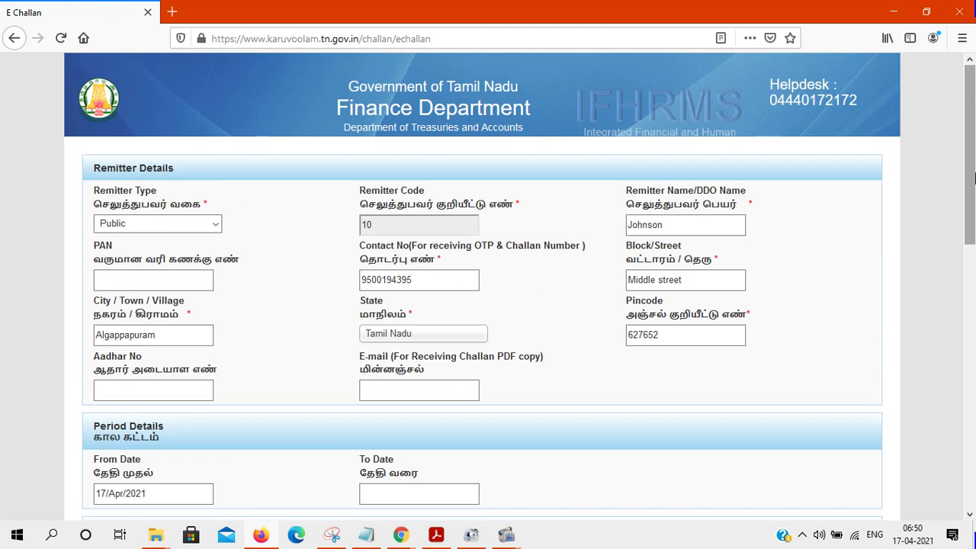
drag(969, 178, 974, 429)
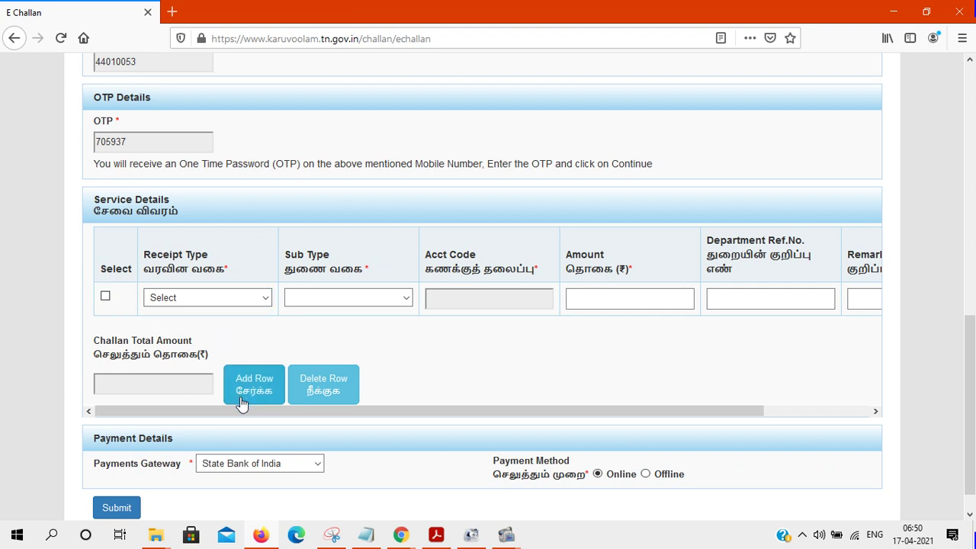
Select Others as receipt type with Translation and Printing Fees as sub type
click(232, 305)
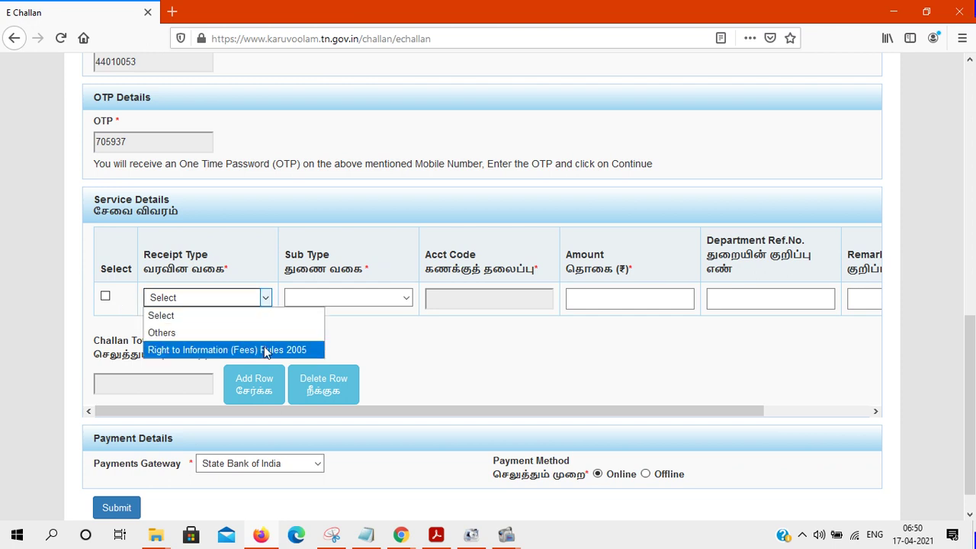
click(197, 335)
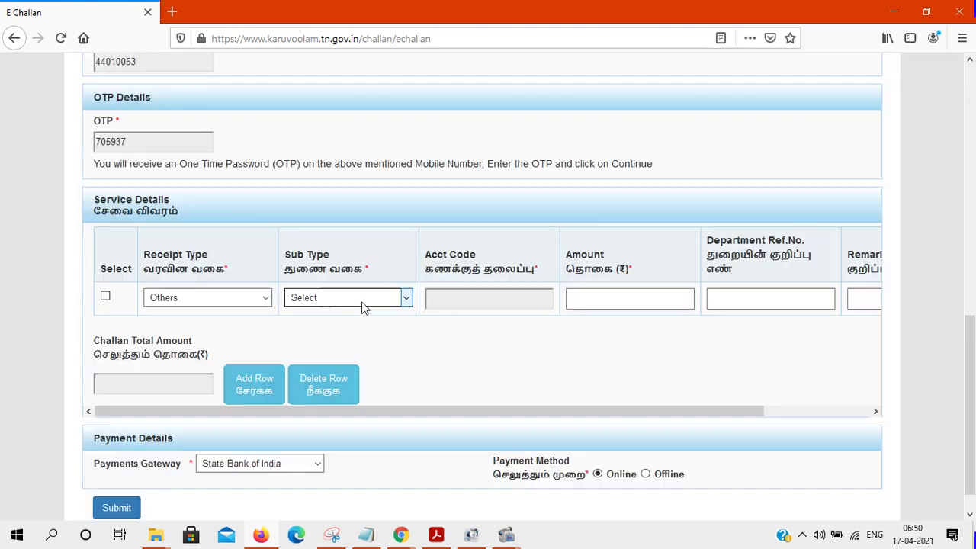
click(366, 298)
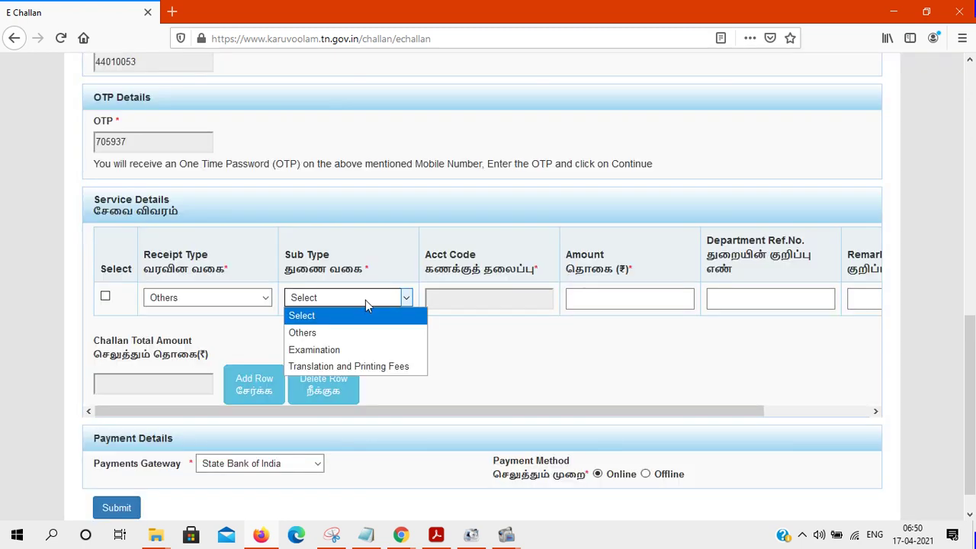
click(365, 367)
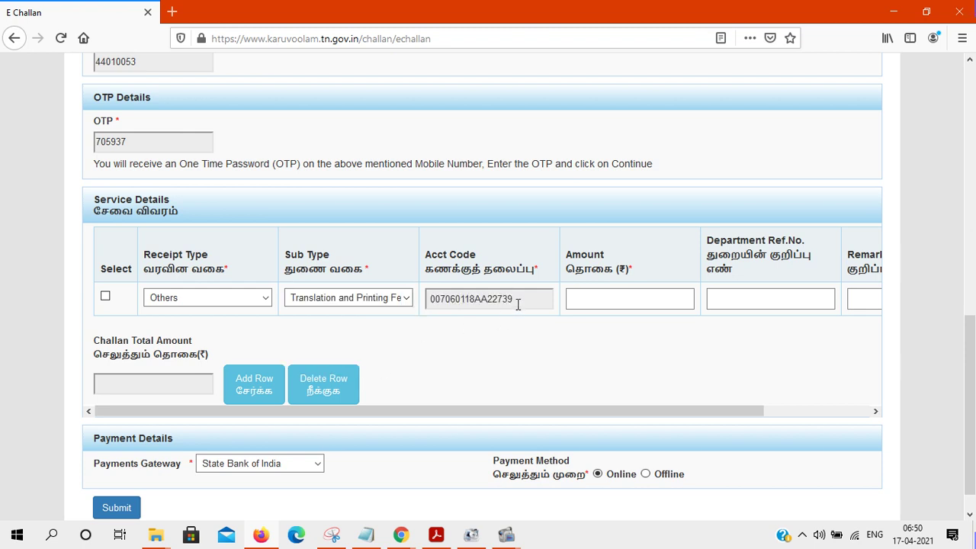
Correct both receipt type and sub type to Right to Information (Fees), filling the account code
click(191, 298)
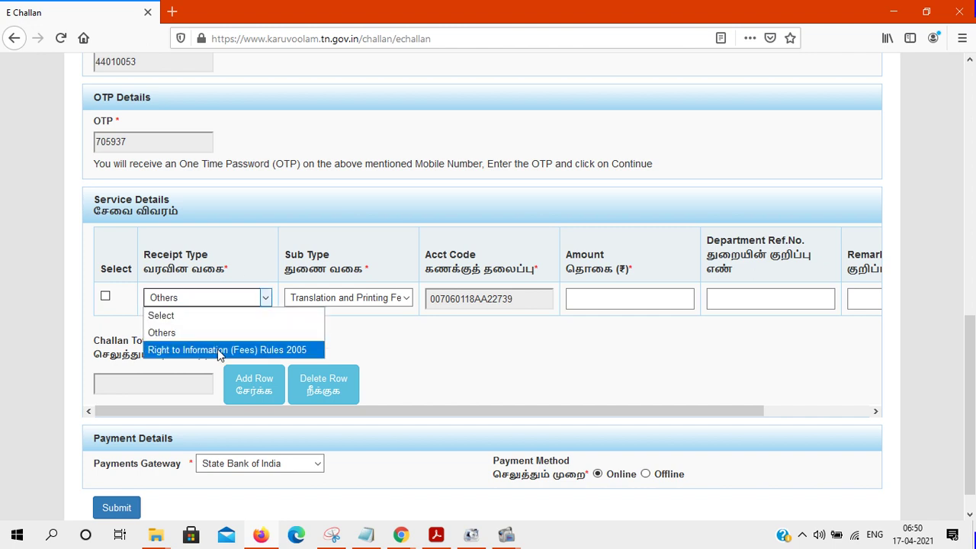
click(218, 350)
click(383, 298)
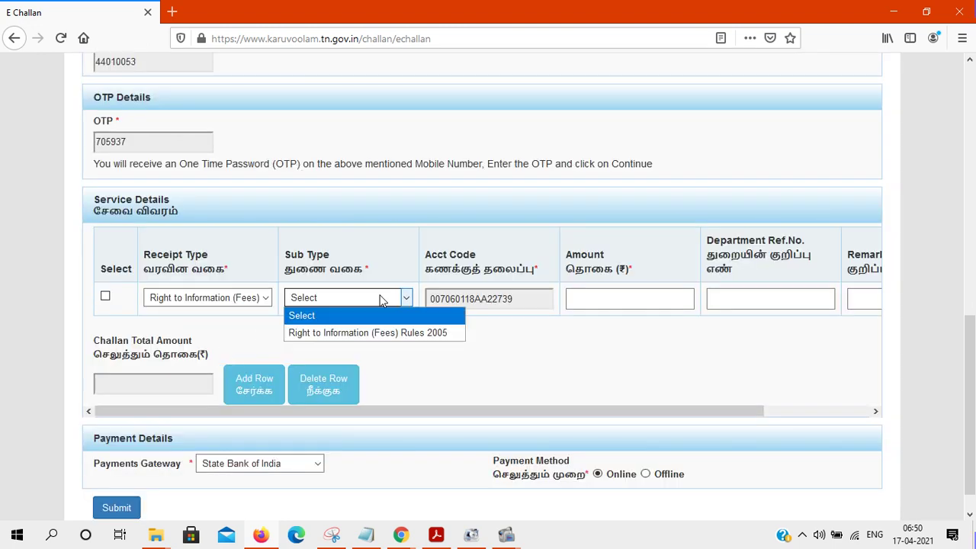
click(386, 333)
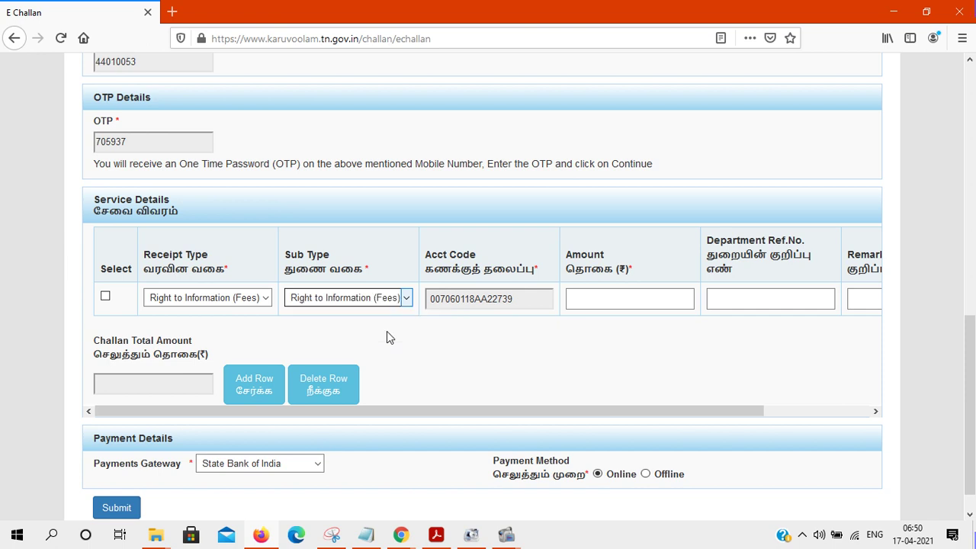
click(516, 304)
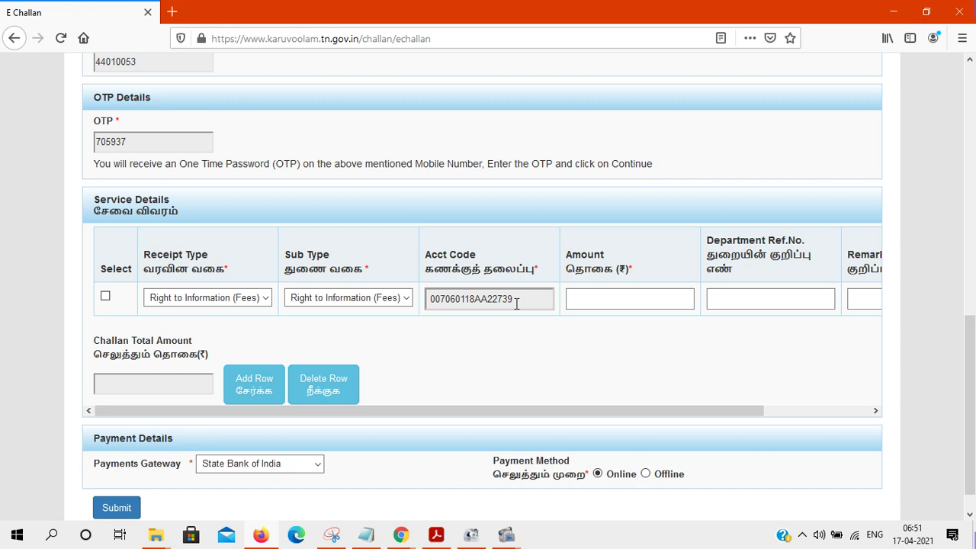
Select the Amount and Remarks cells, scrolling the service table to show the whole row
click(643, 296)
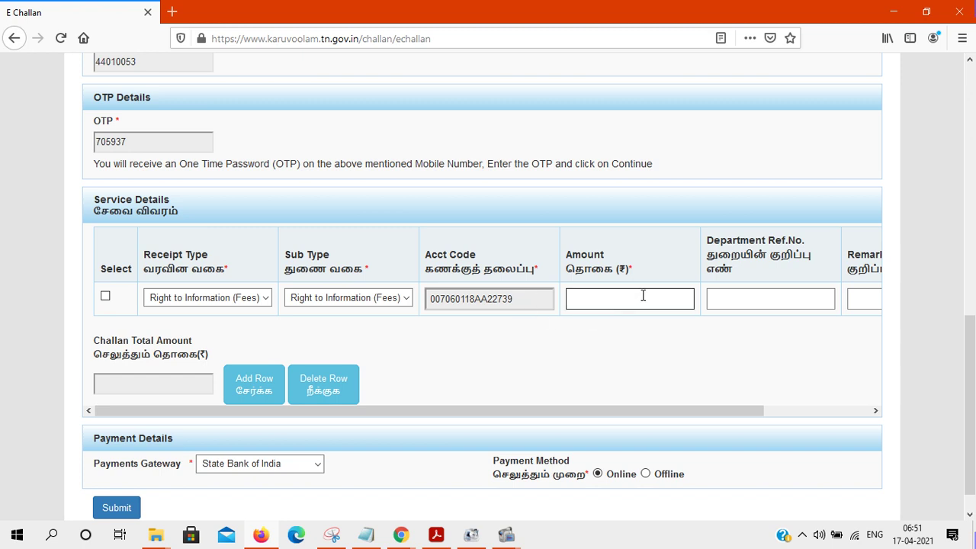
click(643, 295)
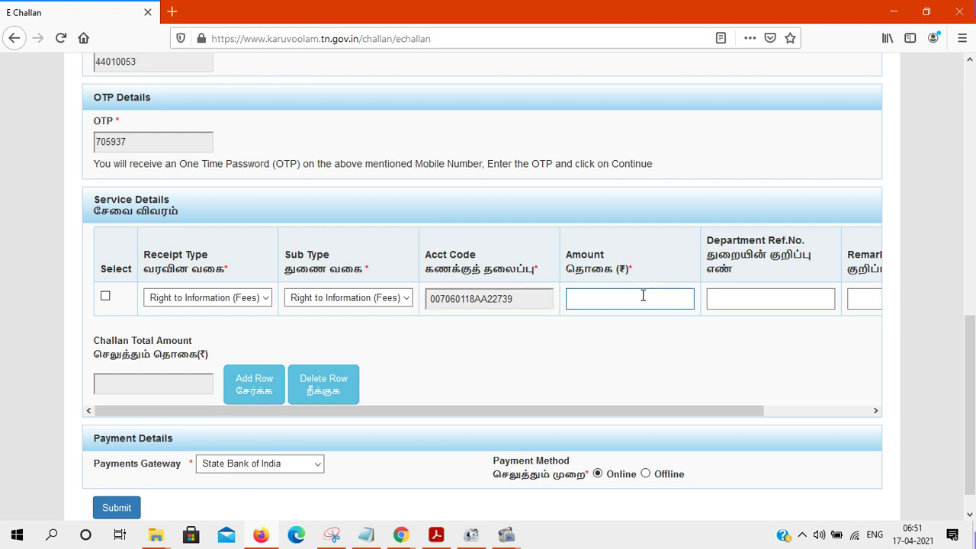
drag(522, 409, 665, 435)
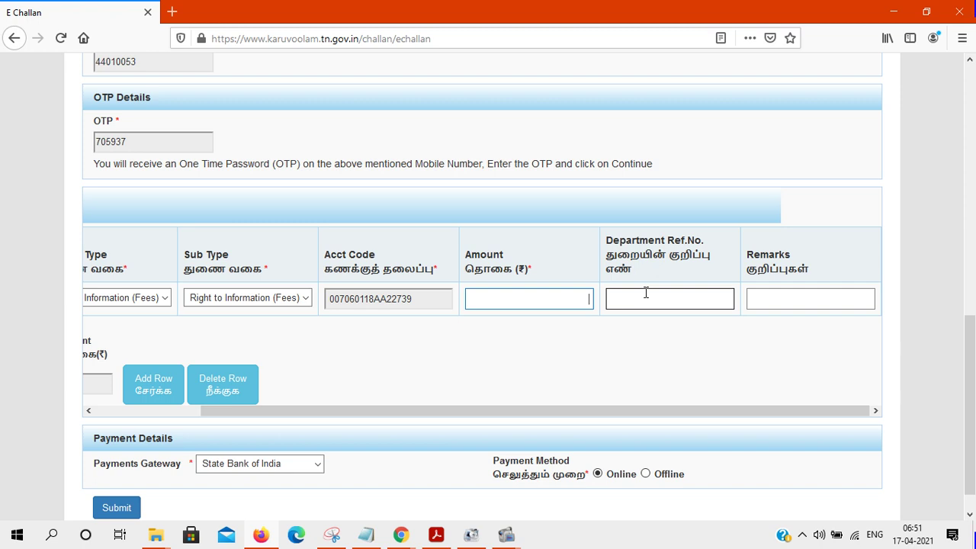
click(782, 300)
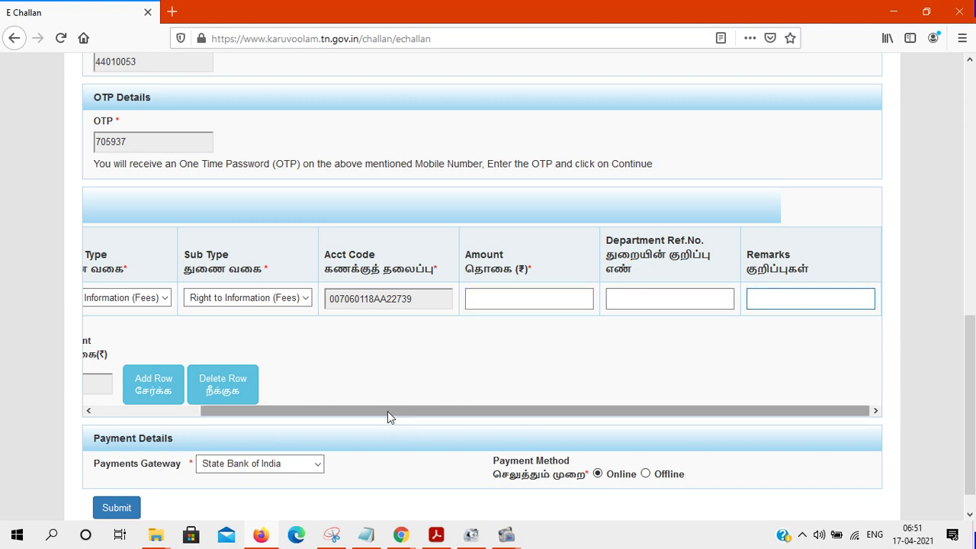
drag(387, 411, 175, 399)
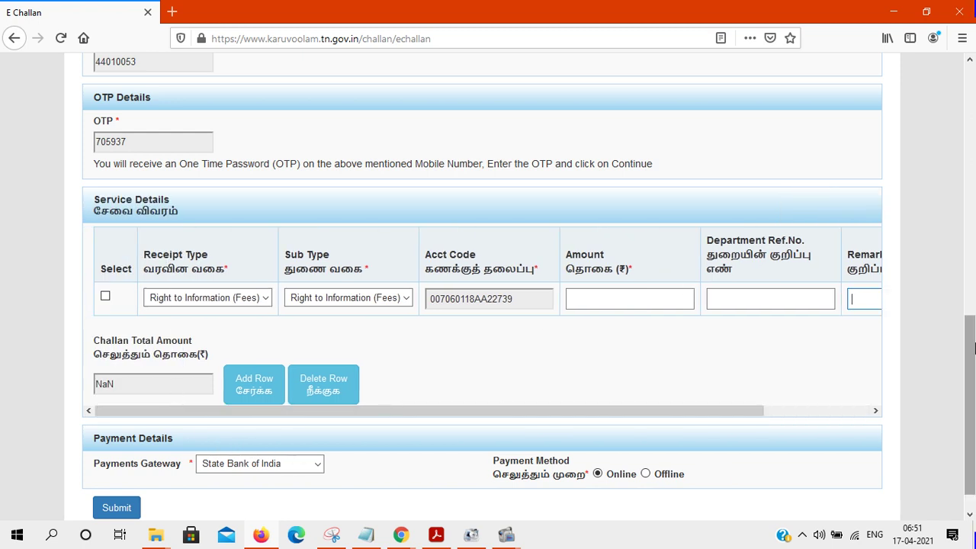
Enter 8 as the fee amount in the service row
scroll(972, 348, down, 1)
click(622, 273)
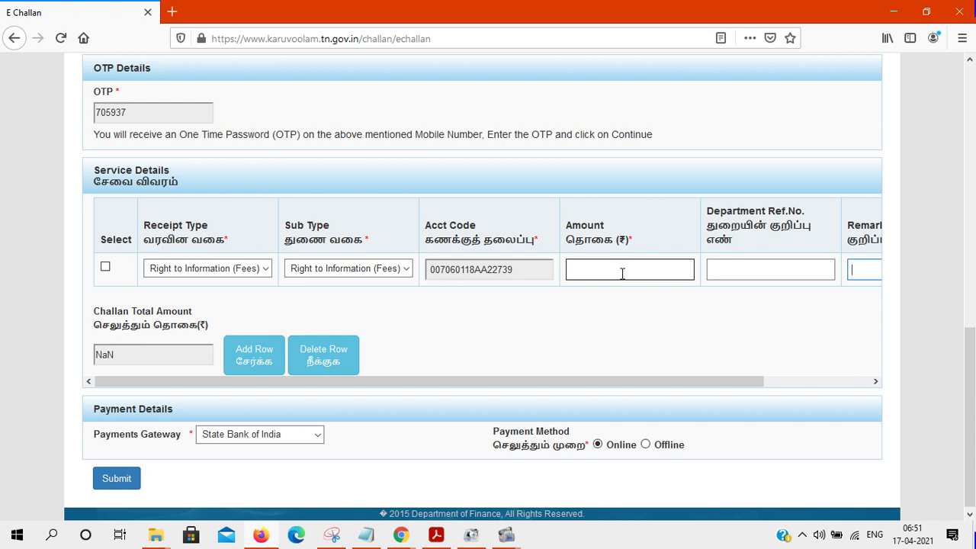
text(8)
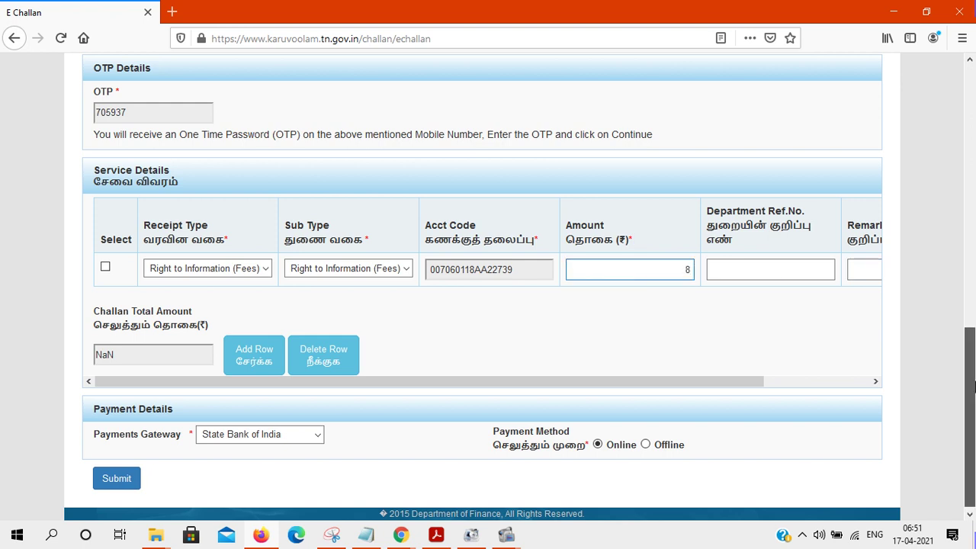
Keep State Bank of India as the payment gateway and submit the challan
scroll(972, 385, down, 1)
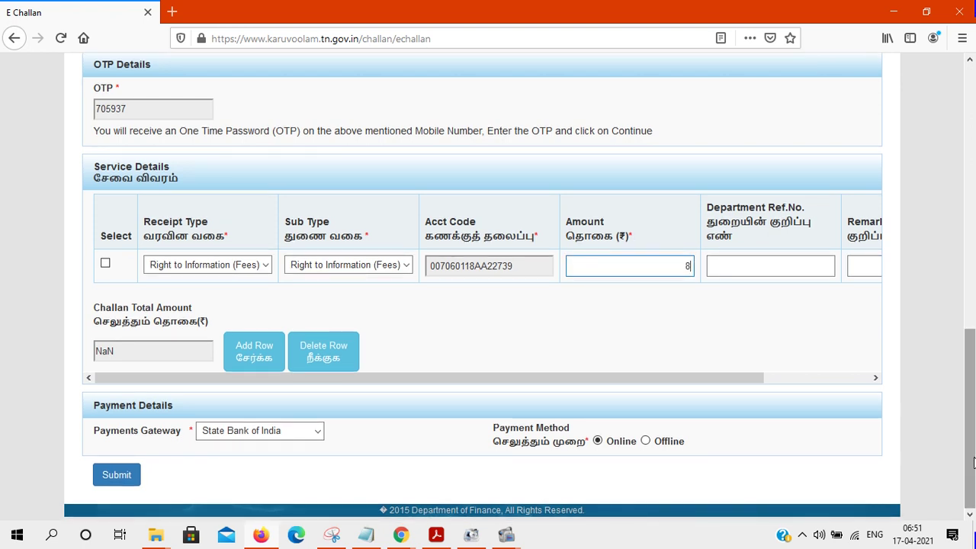
click(304, 432)
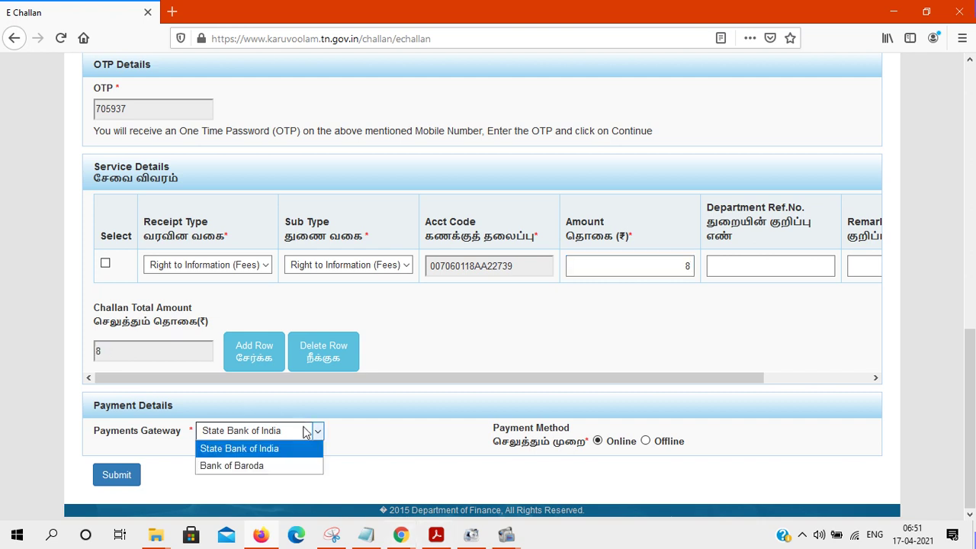
click(378, 436)
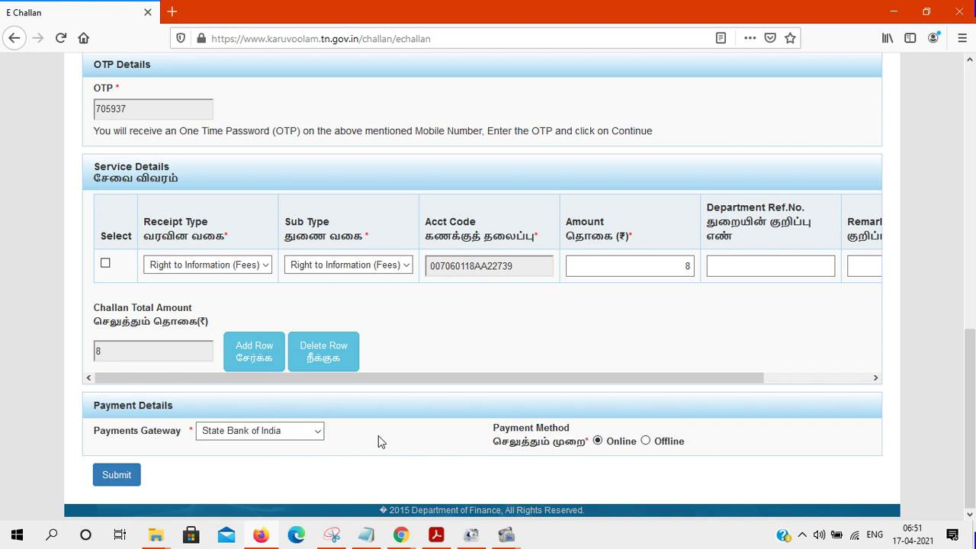
click(119, 476)
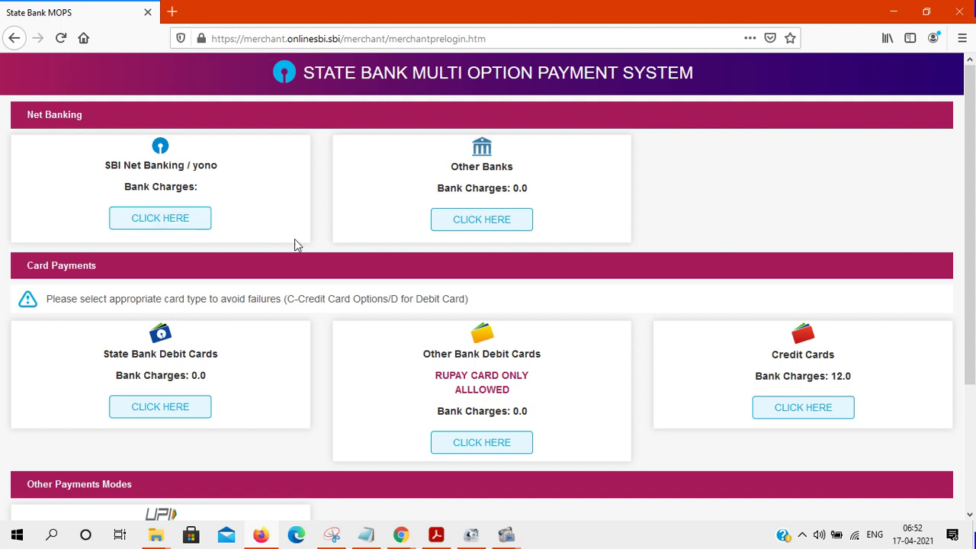
Return to the e-Challan payment details tab showing Success and open the downloaded challan PDF
mouse_move(411, 532)
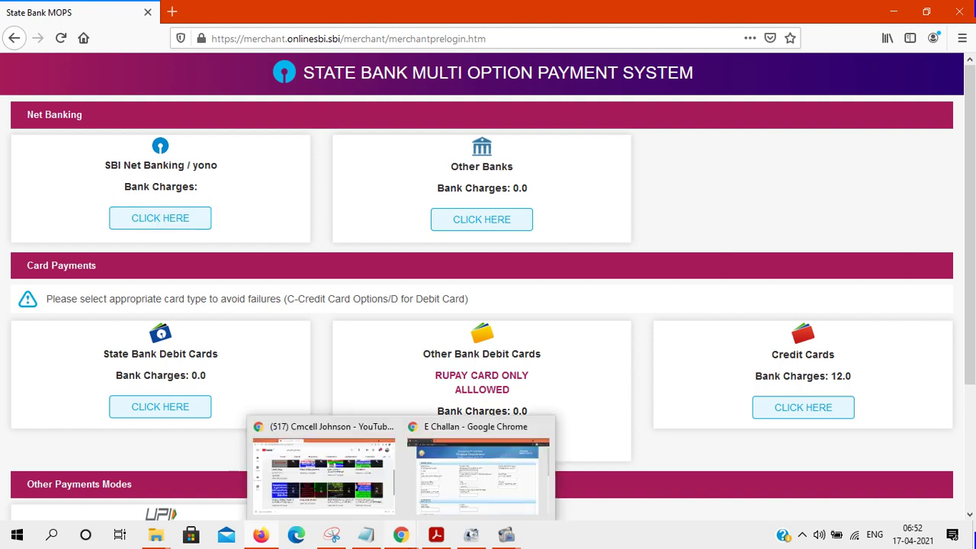
click(479, 490)
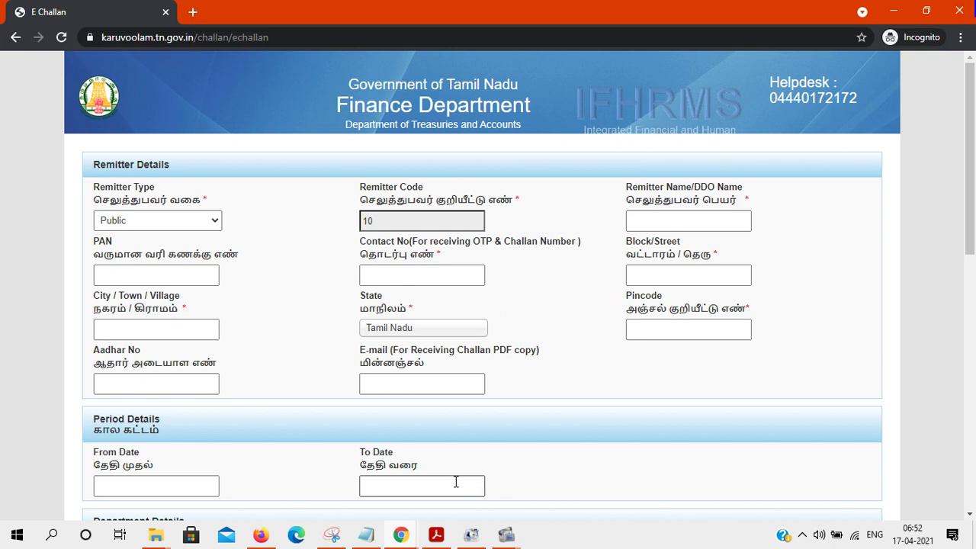
click(400, 534)
click(345, 482)
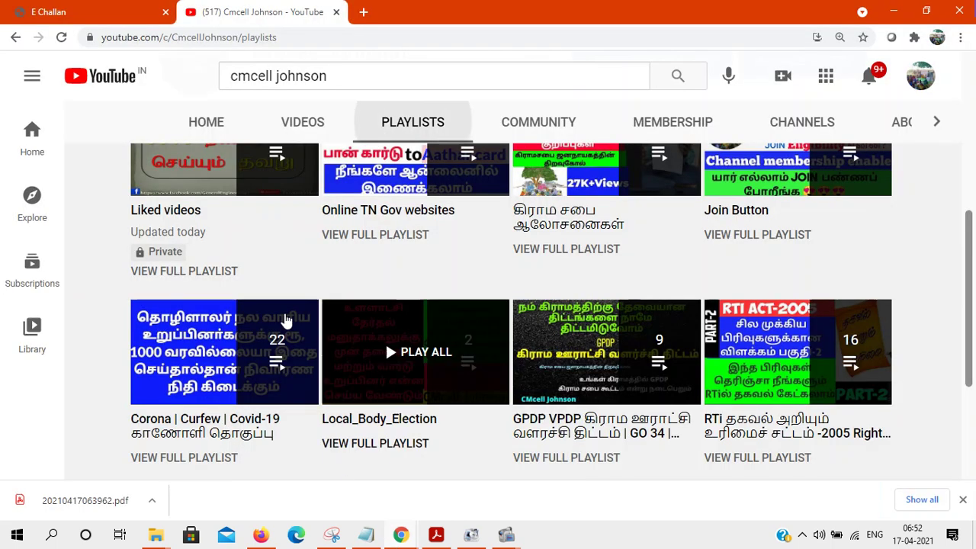
click(83, 10)
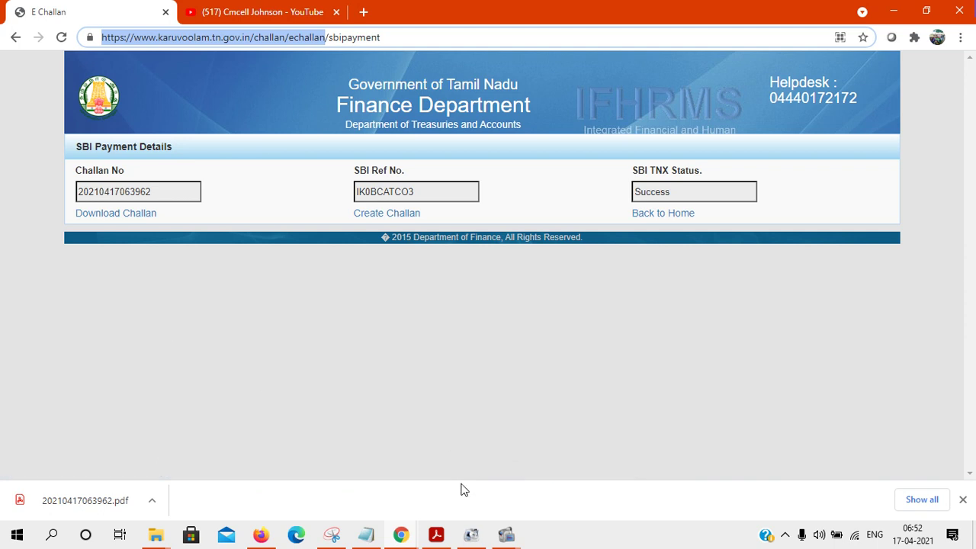
click(436, 534)
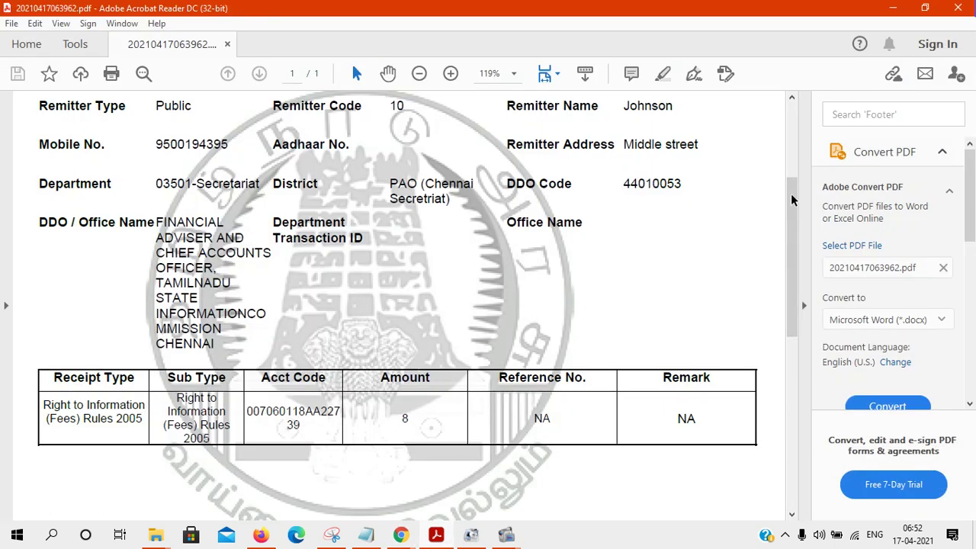
mouse_move(795, 187)
mouse_down()
mouse_move(794, 123)
mouse_move(803, 180)
mouse_up()
drag(802, 184, 814, 218)
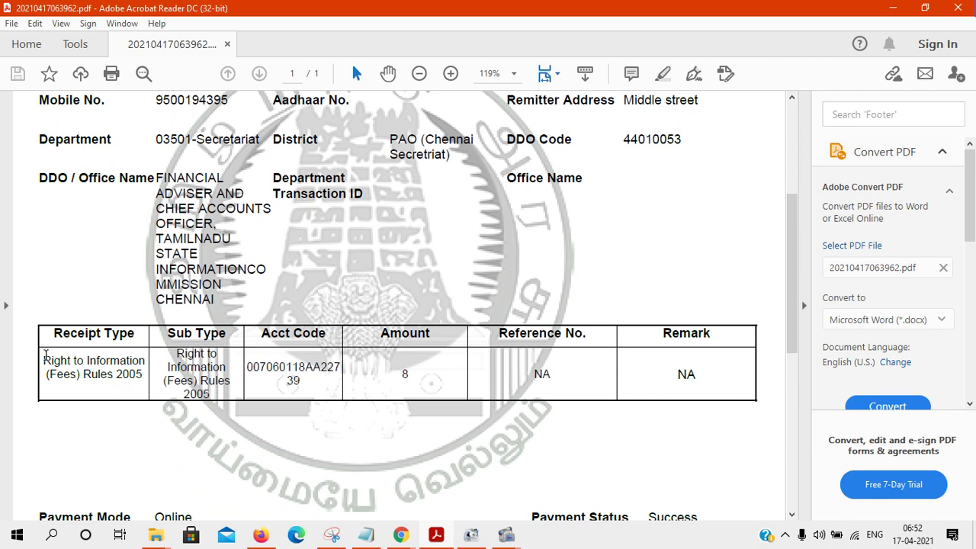
drag(44, 360, 293, 382)
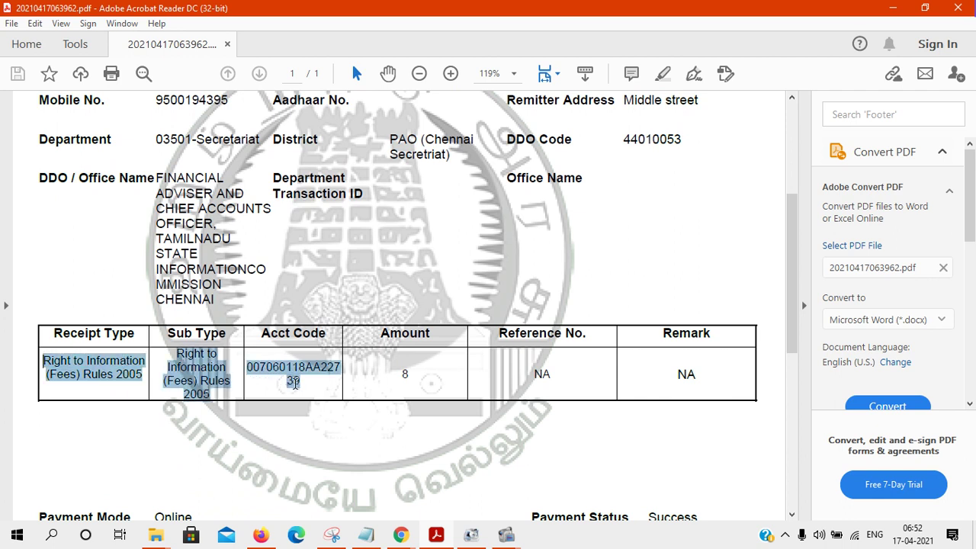
drag(795, 299, 801, 461)
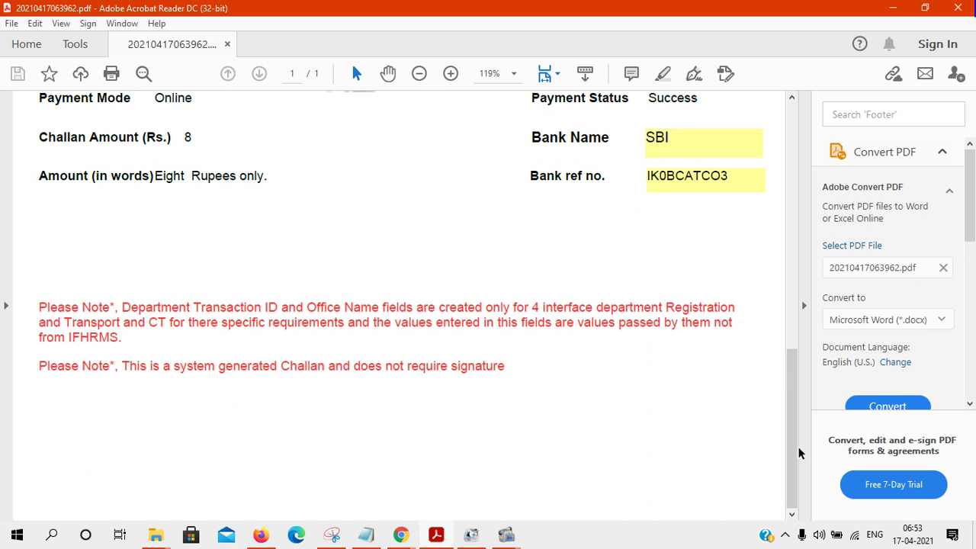
drag(795, 414, 771, 120)
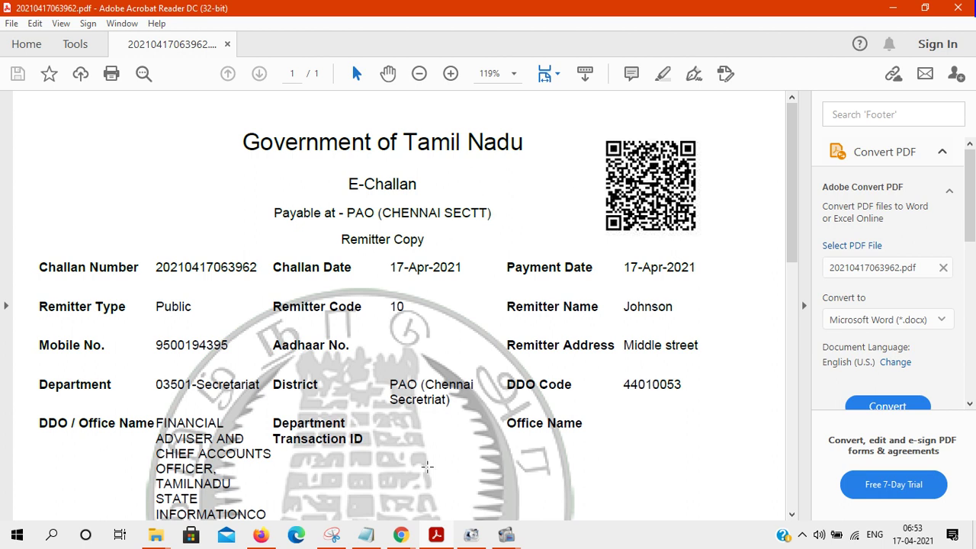
Leave Acrobat for the YouTube playlists tab scrolled to the top, and bring up the screen recorder
click(410, 540)
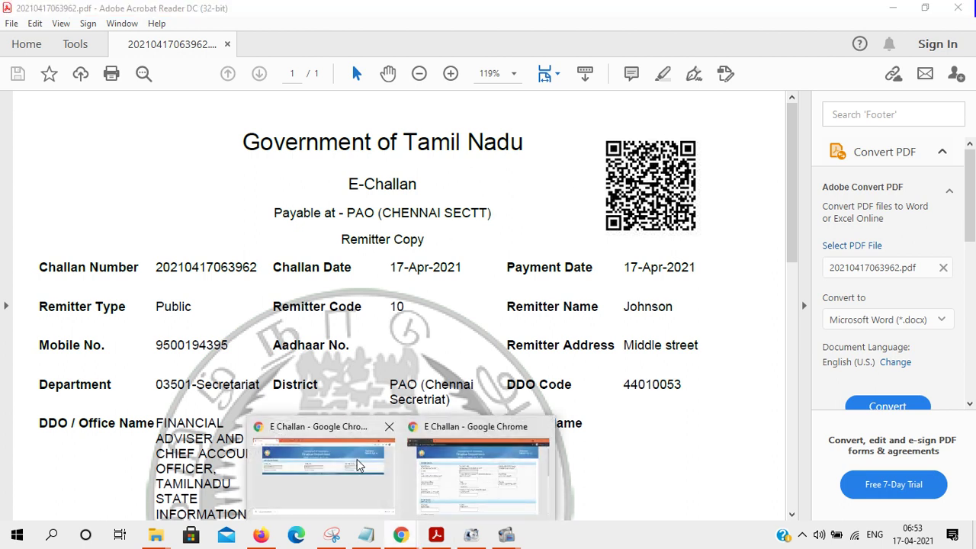
click(365, 468)
click(263, 11)
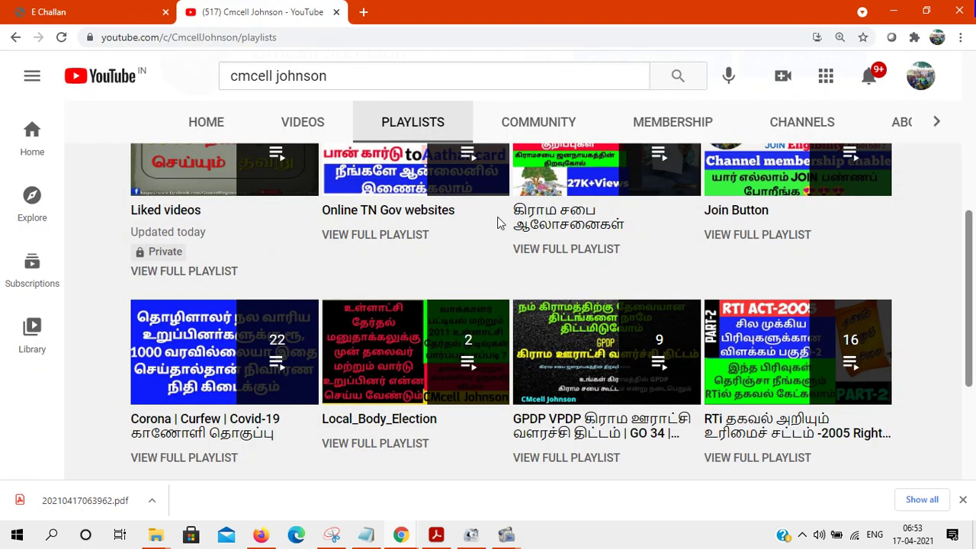
scroll(970, 340, up, 6)
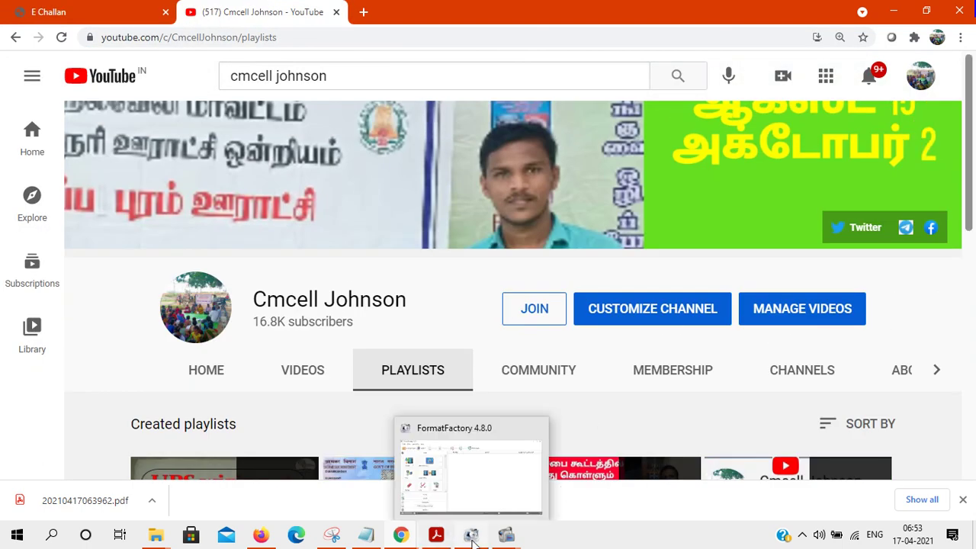
mouse_move(507, 535)
click(473, 460)
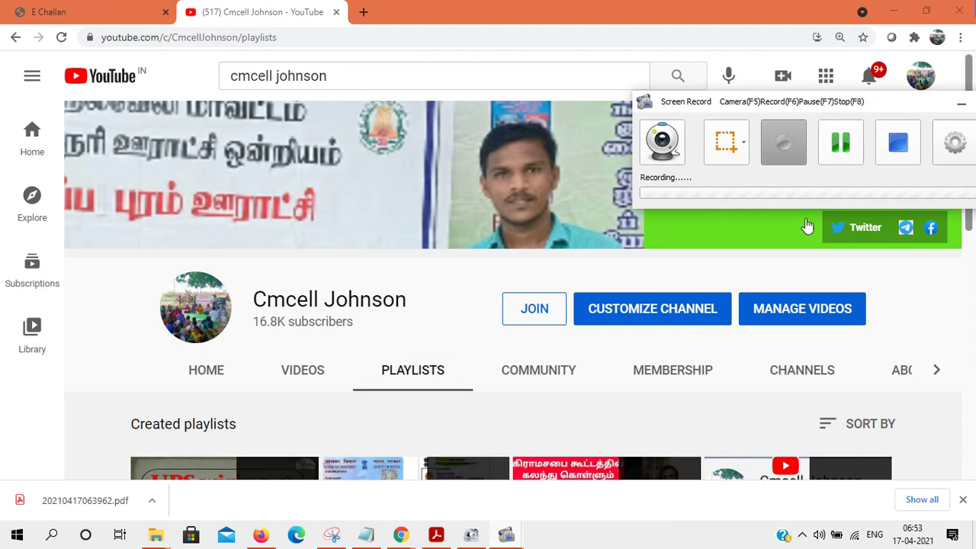